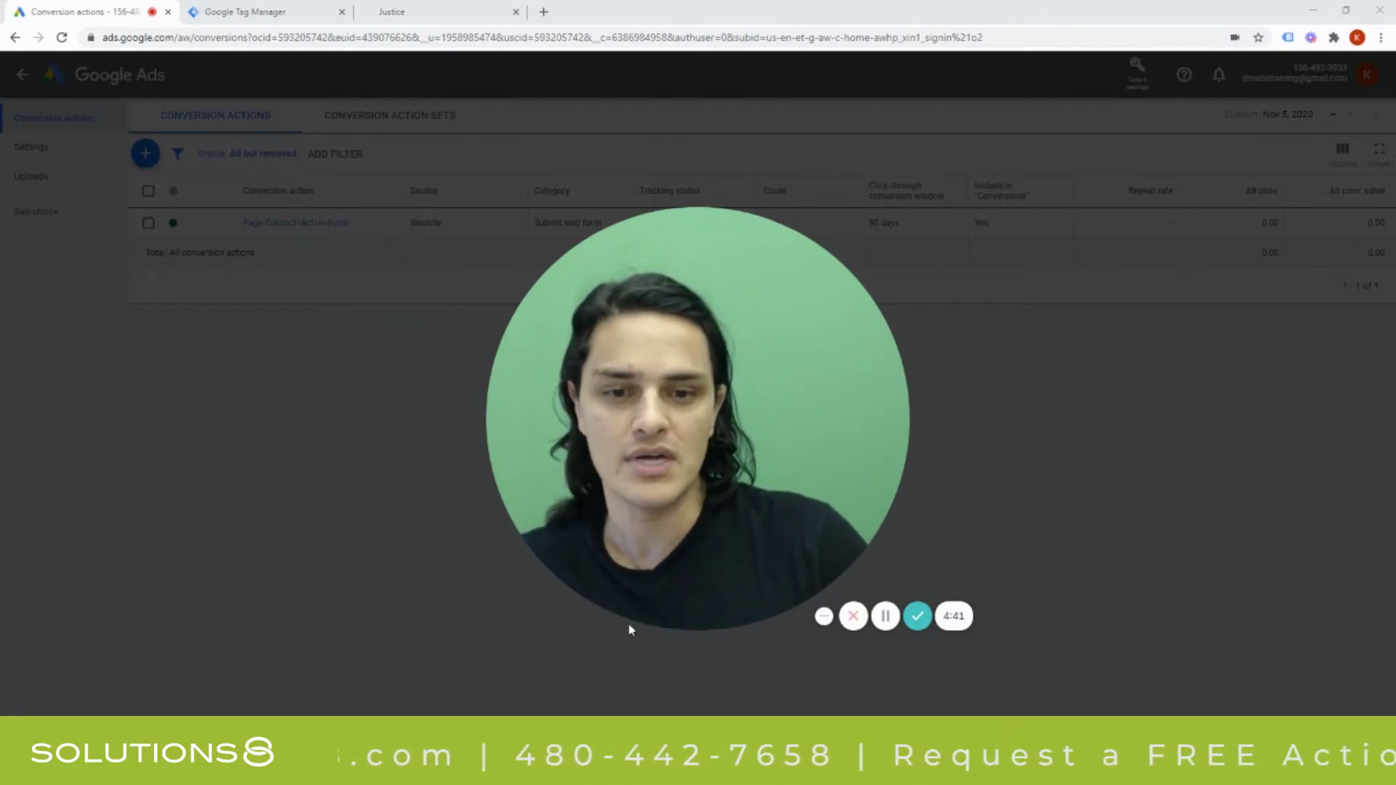
Go to the Conversion actions list through the Tools and settings menu
click(680, 612)
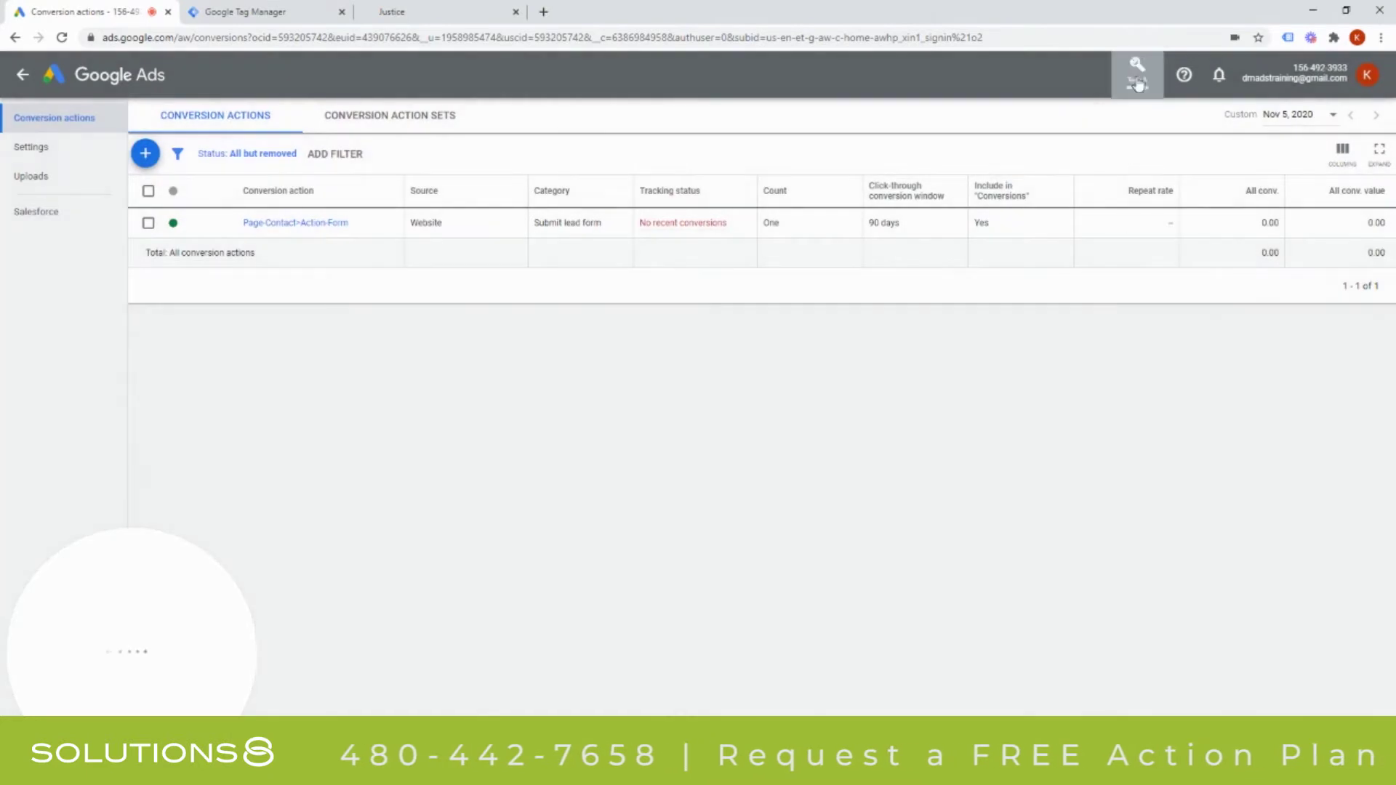
click(1138, 76)
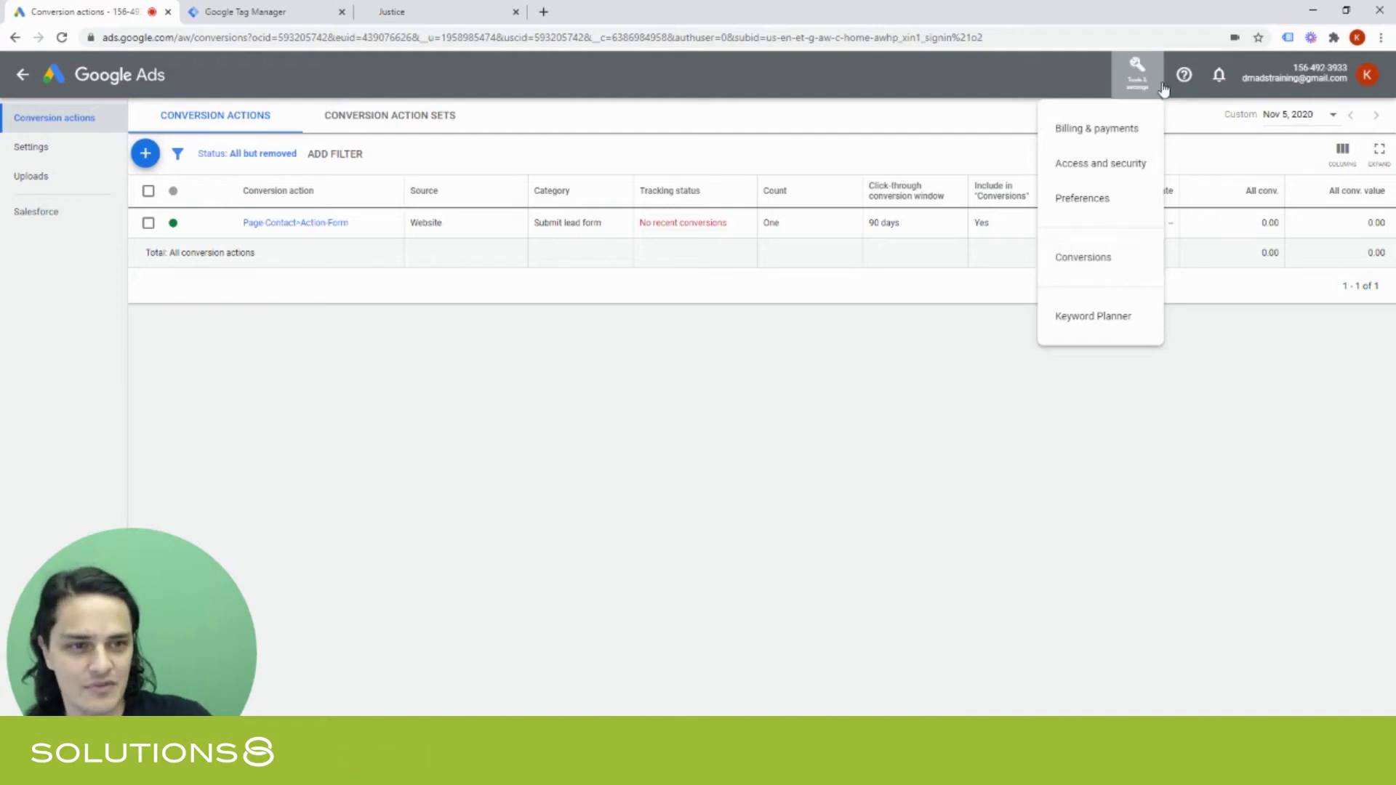
click(1064, 269)
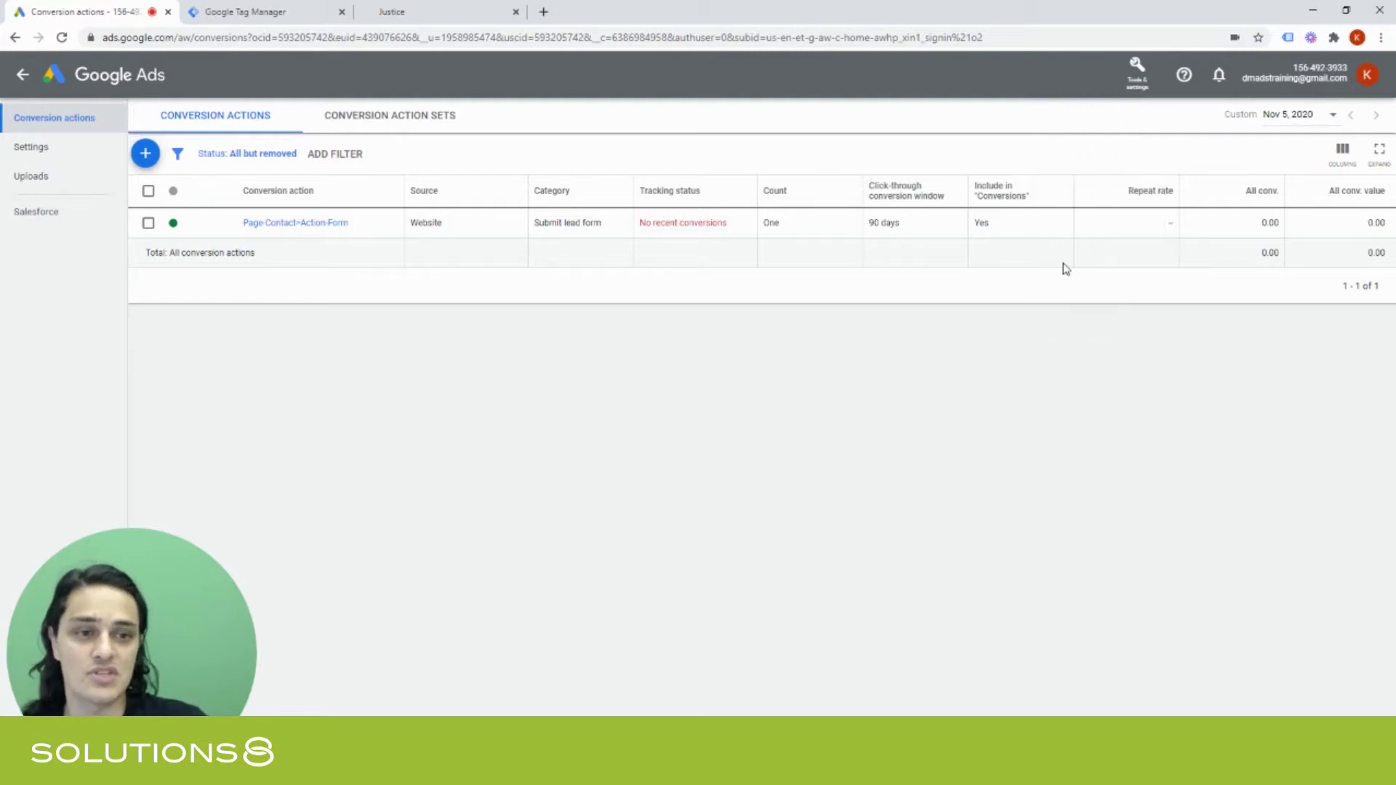
Start a new Phone calls conversion that tracks calls to a number on the website
click(147, 154)
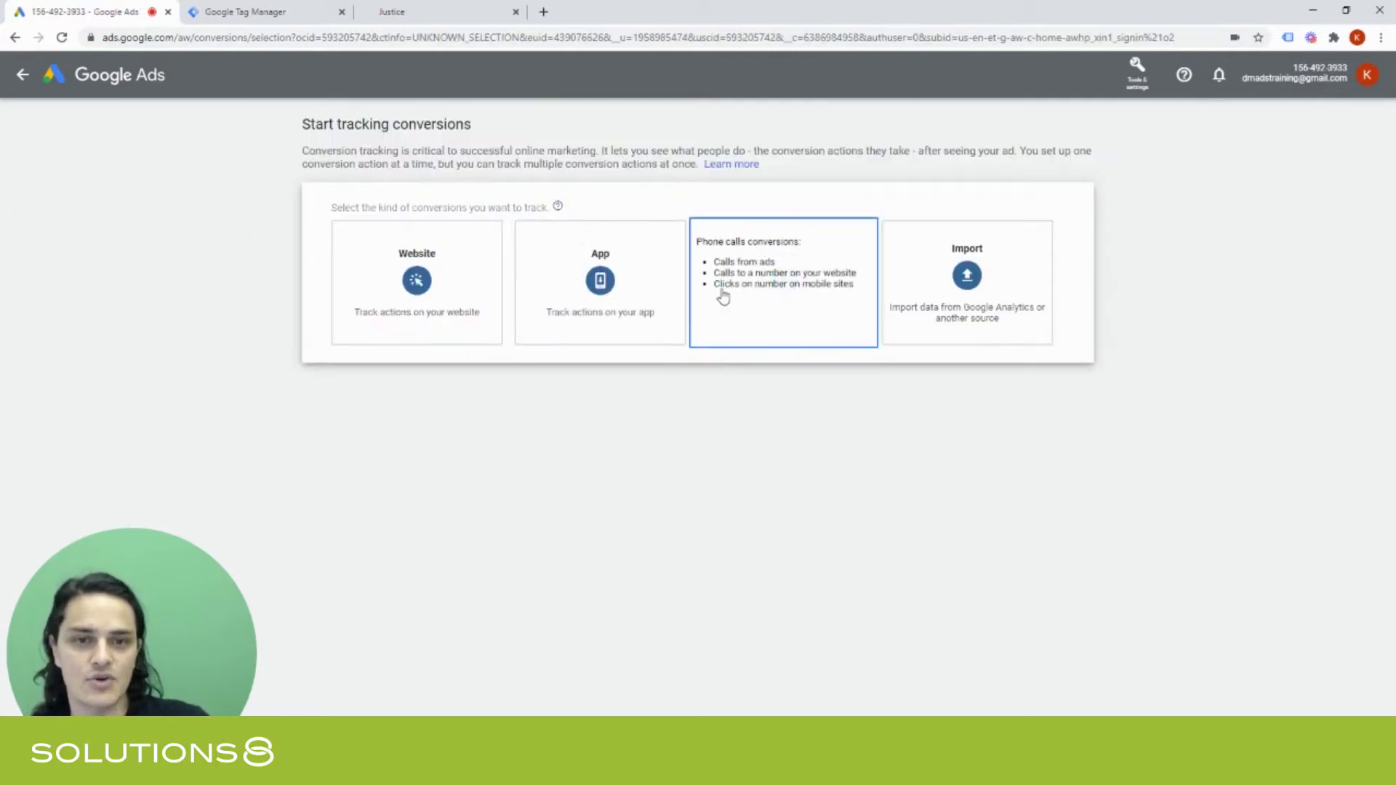
click(765, 296)
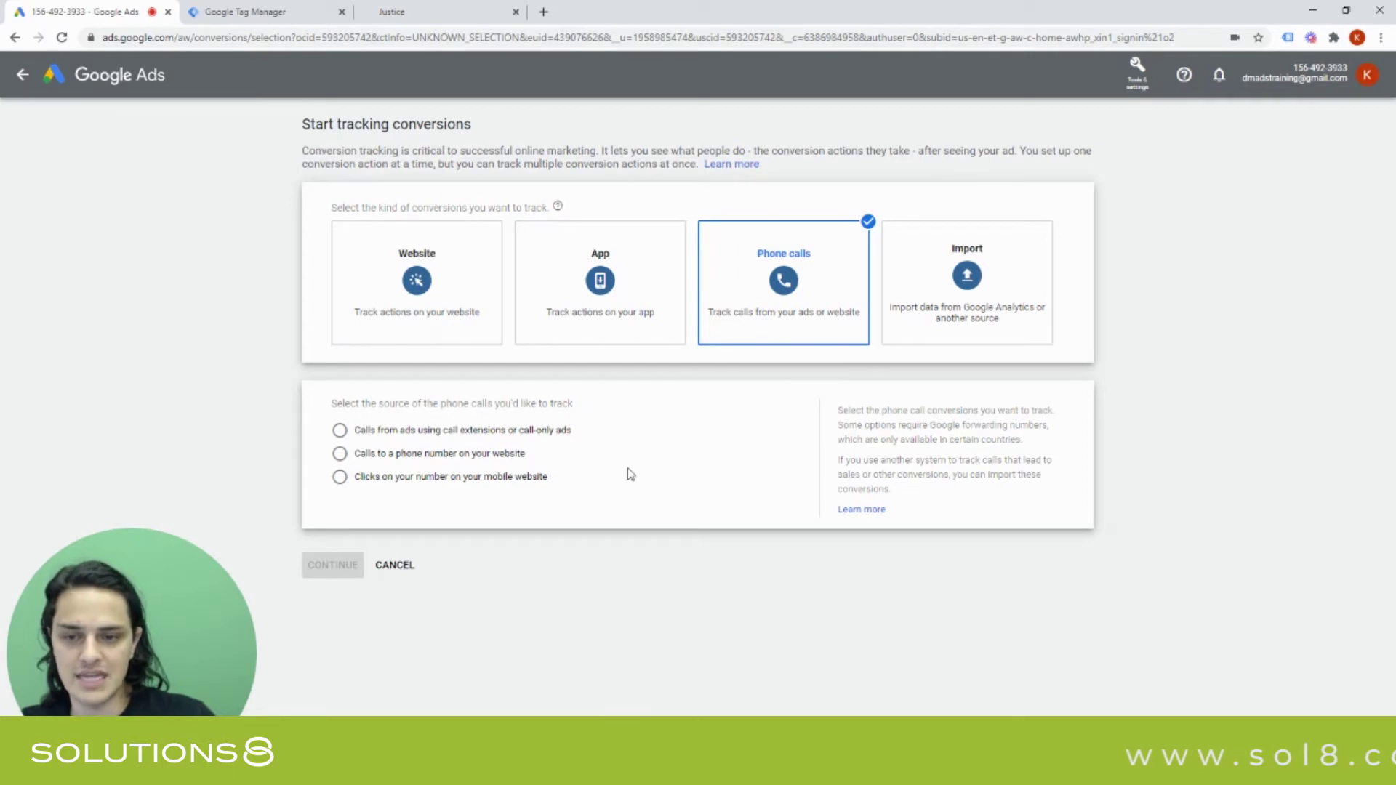
click(428, 455)
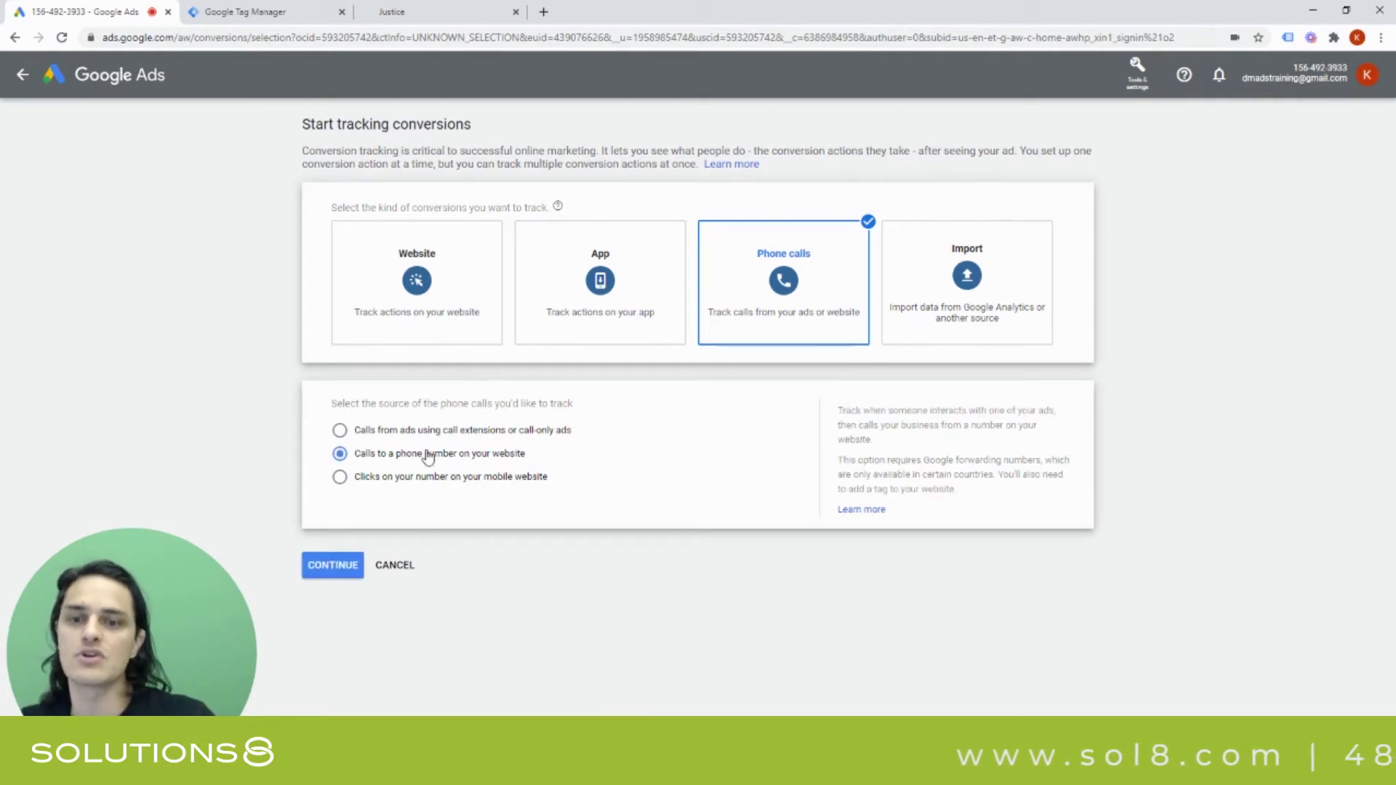
click(328, 571)
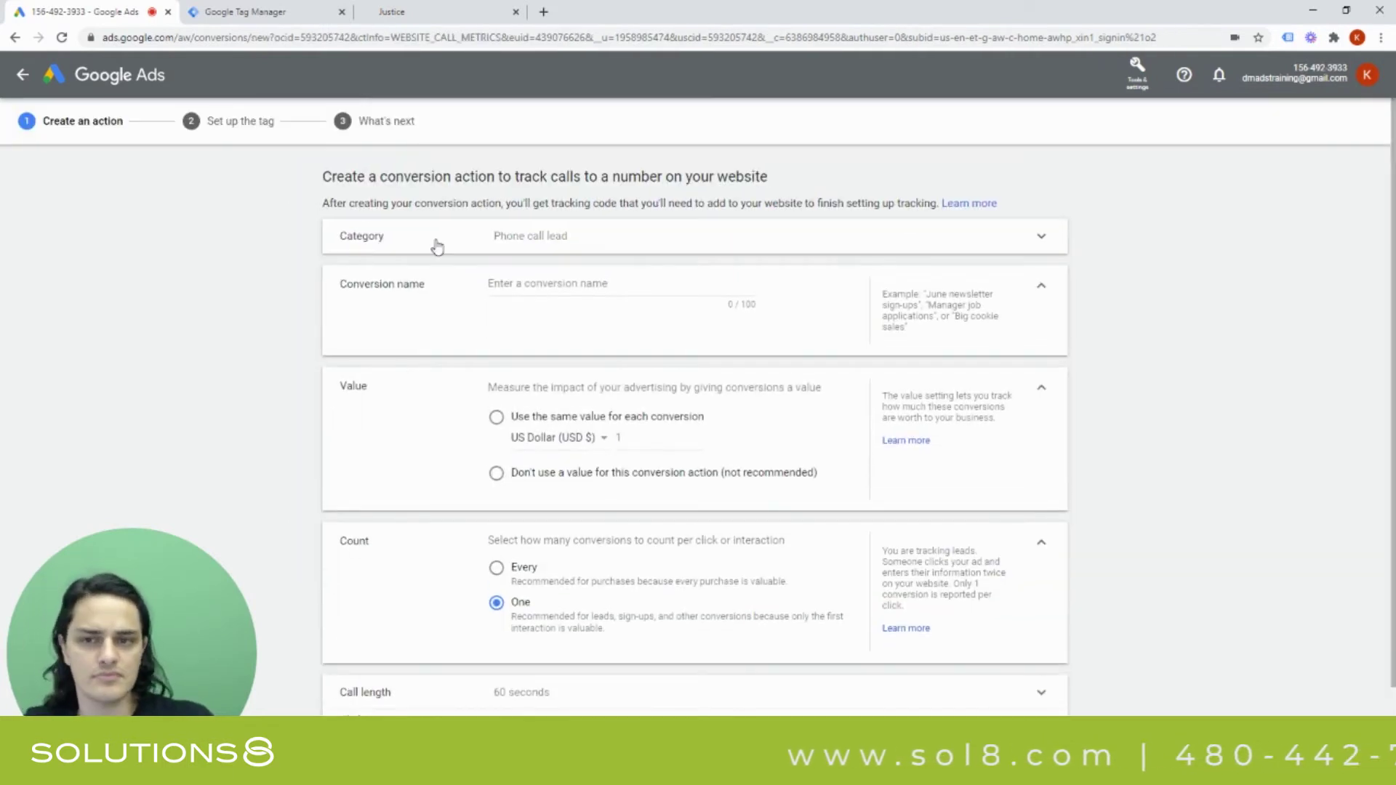
Name the conversion 'Phone call leads'
scroll(440, 244, down, 1)
click(510, 216)
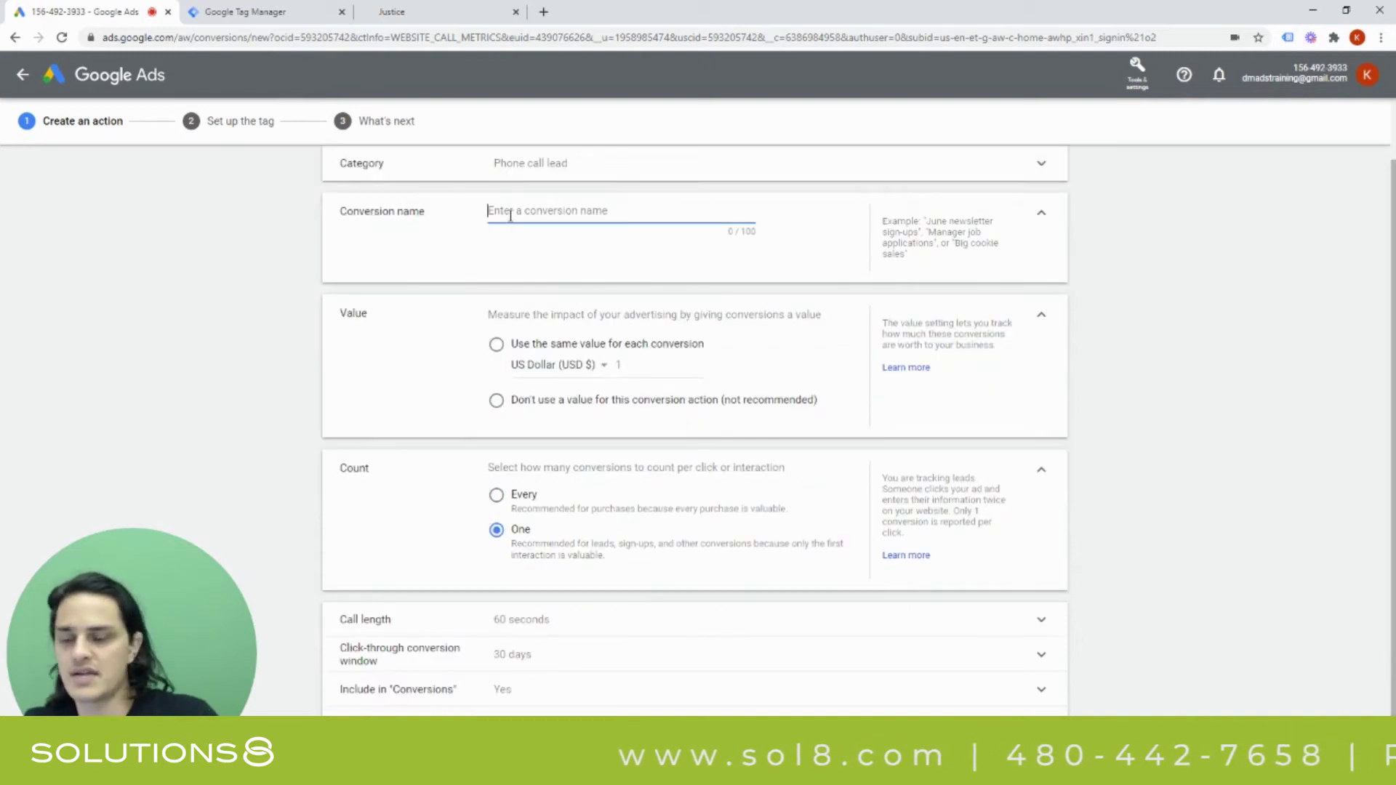
text(Phone call leads)
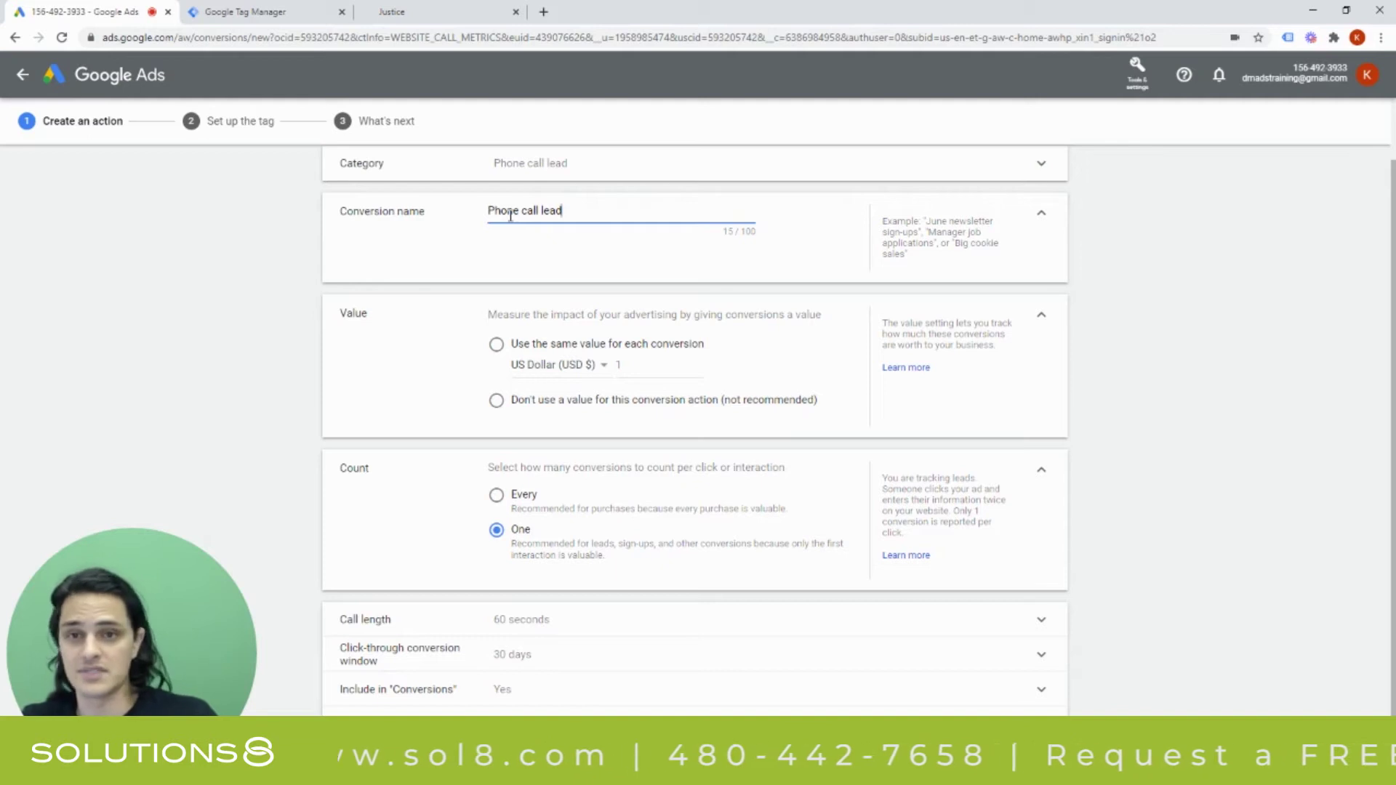
Use no conversion value and keep the 60-second minimum call length
click(496, 400)
scroll(429, 330, down, 1)
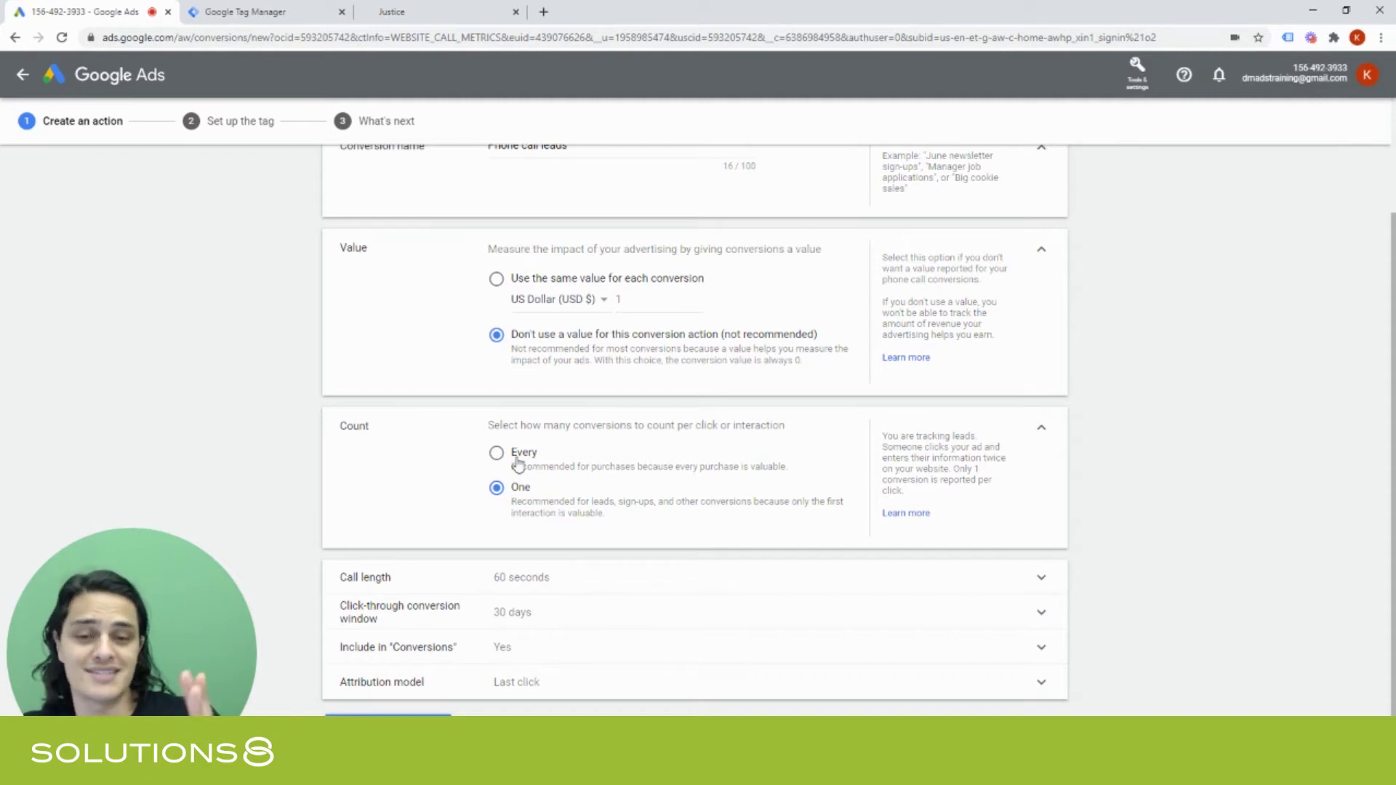
click(536, 580)
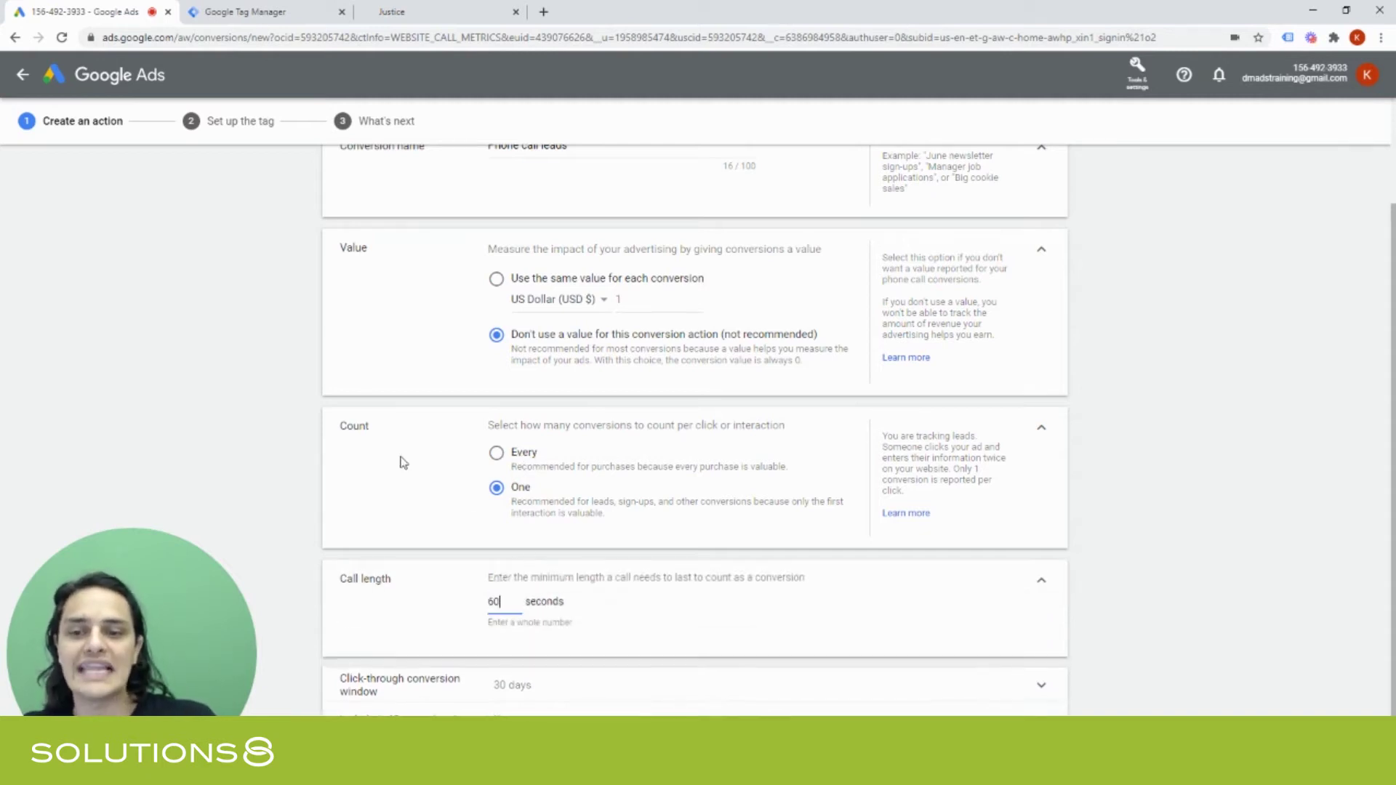
scroll(401, 462, down, 1)
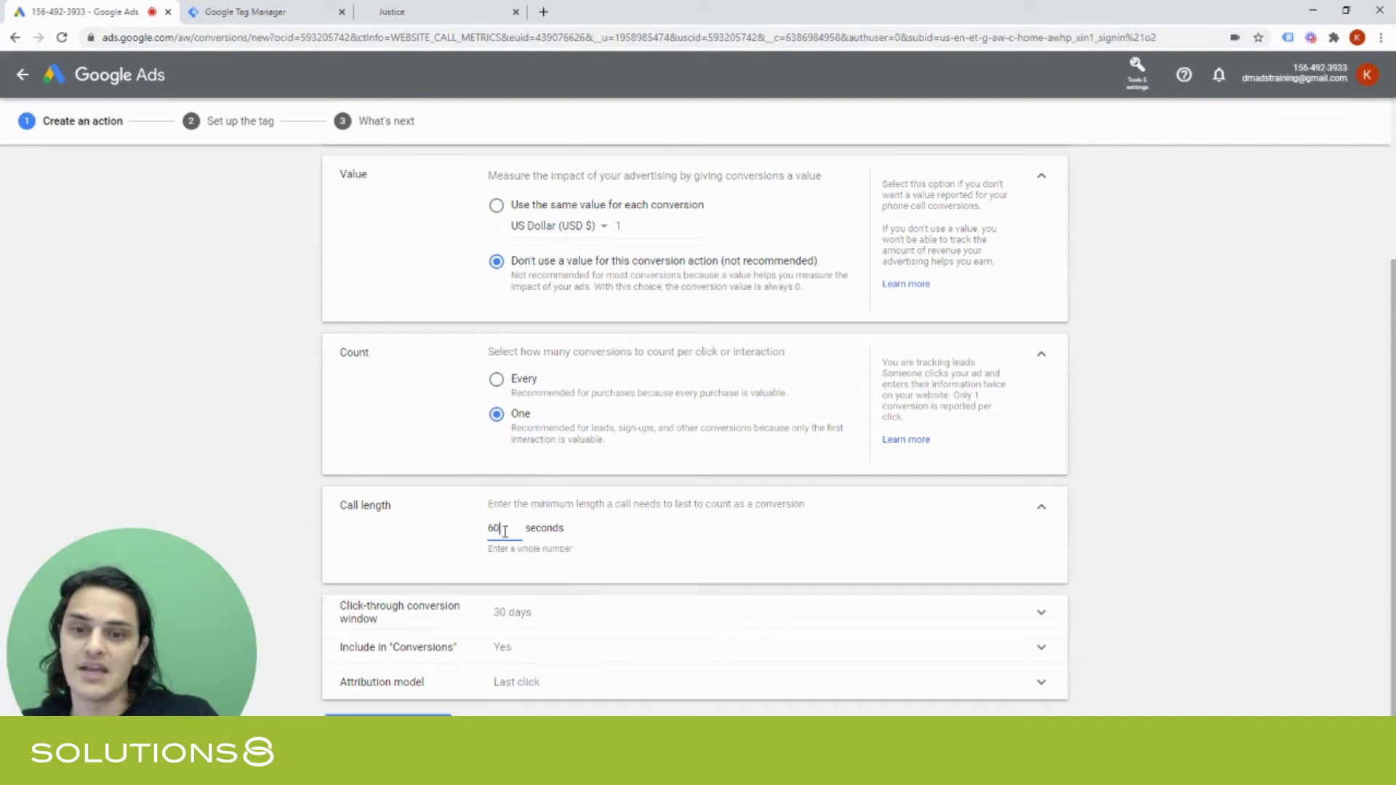
drag(504, 531, 446, 539)
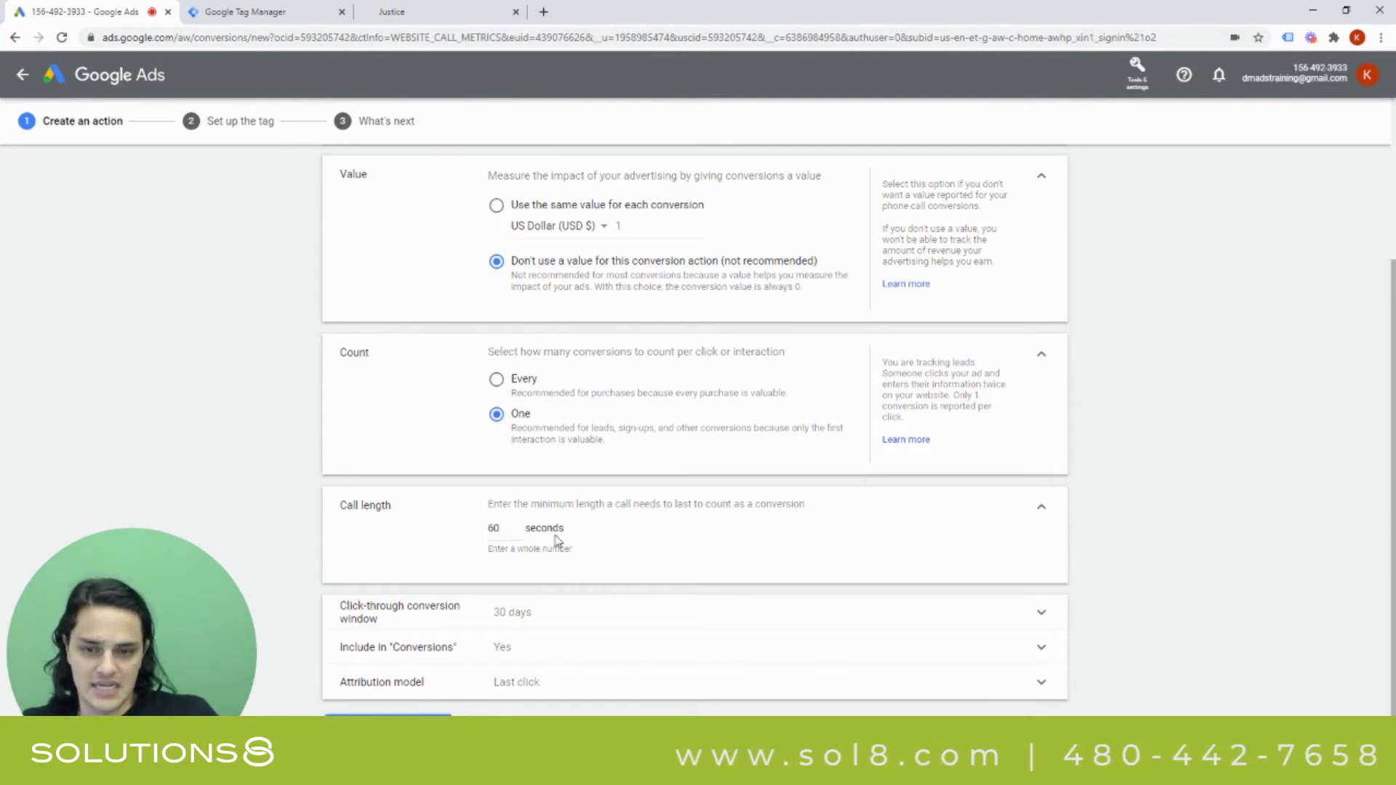
Set the click-through conversion window to 60 days
click(572, 619)
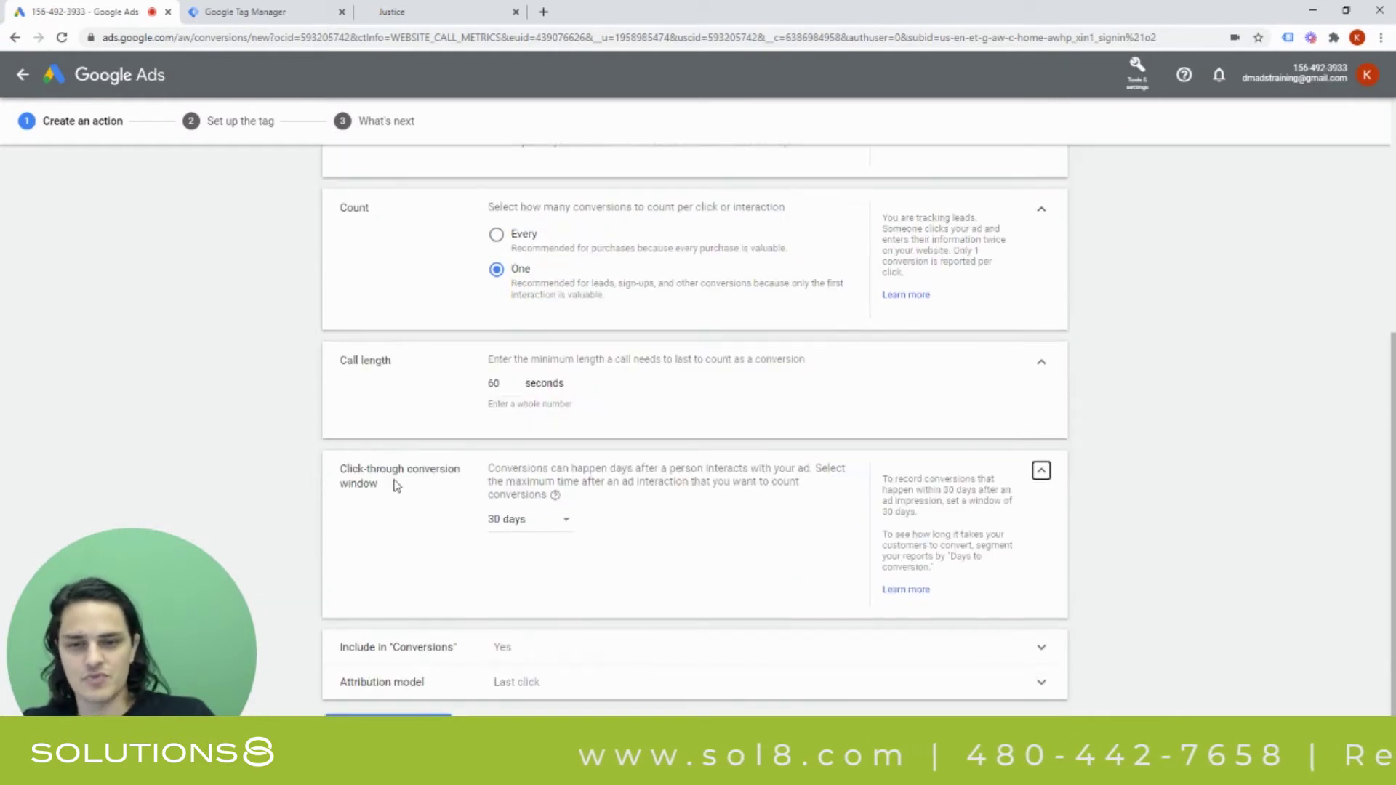
click(480, 517)
click(502, 559)
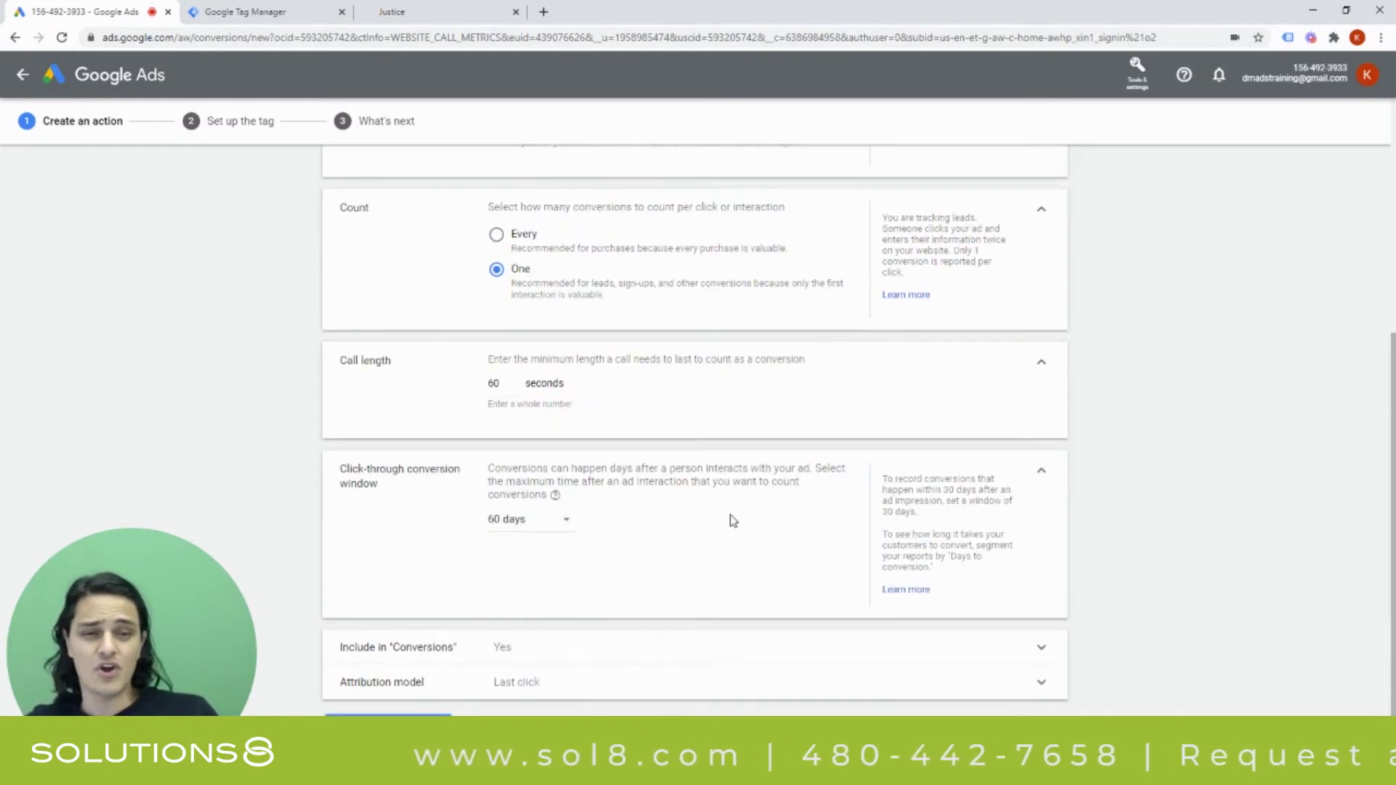
click(1042, 475)
Keep Include in Conversions checked and switch attribution to Time decay
click(540, 658)
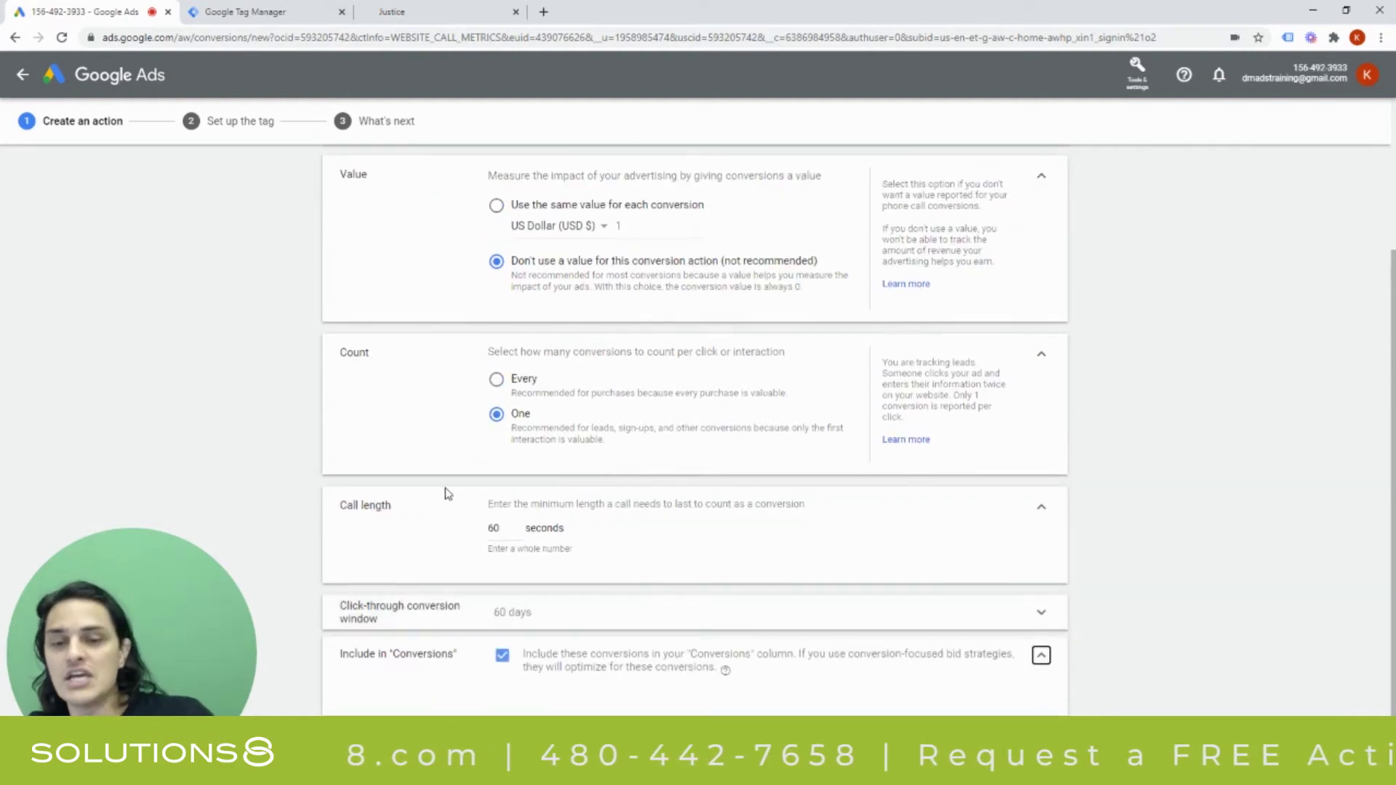
scroll(448, 494, down, 1)
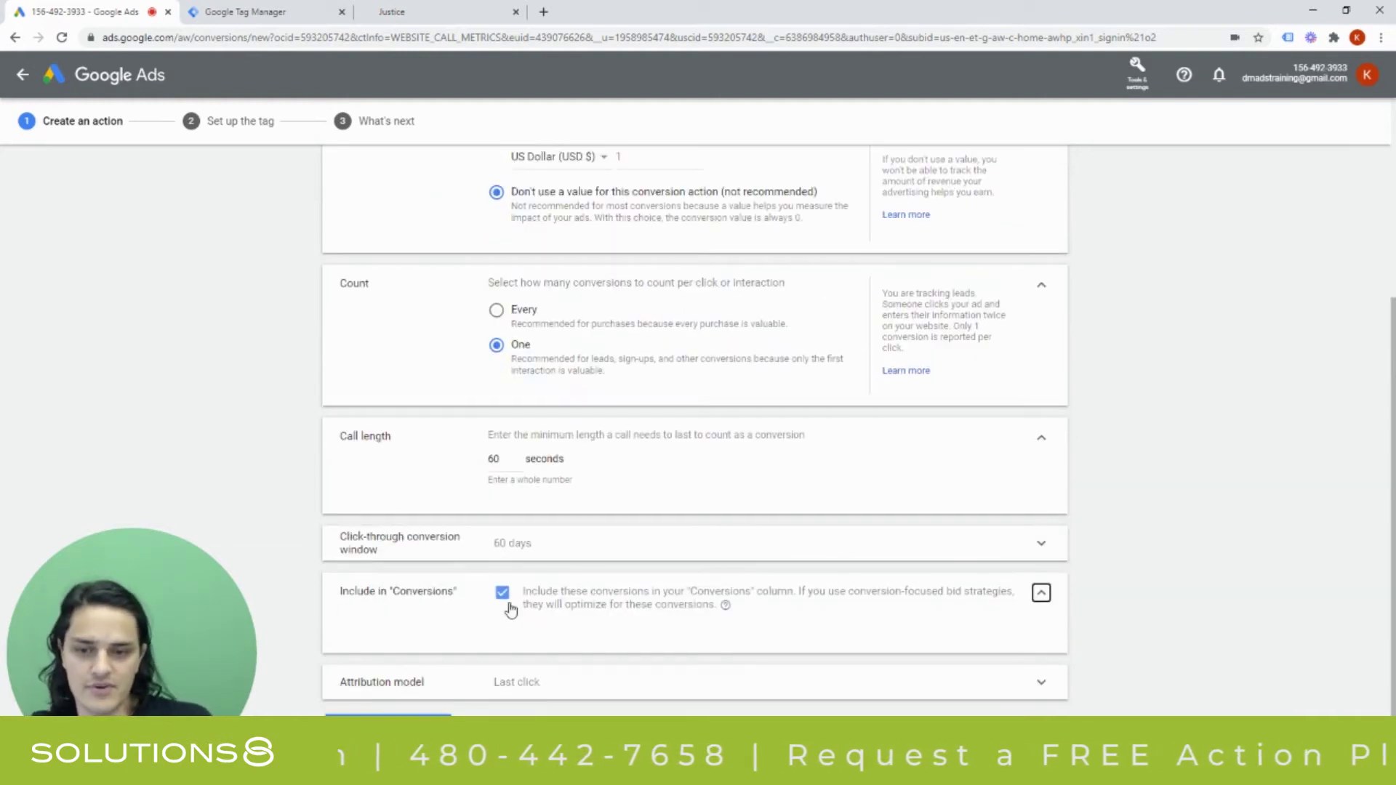
click(536, 684)
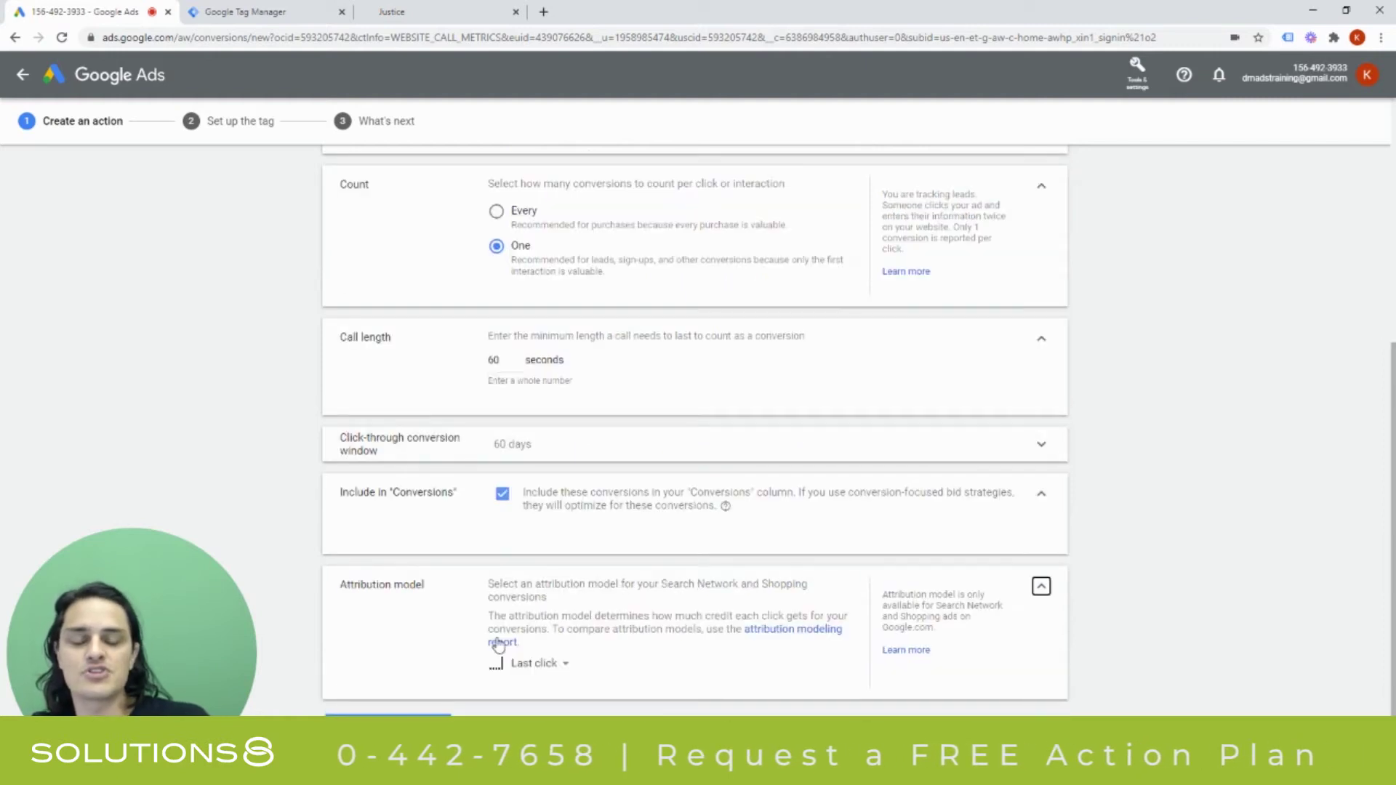
click(531, 664)
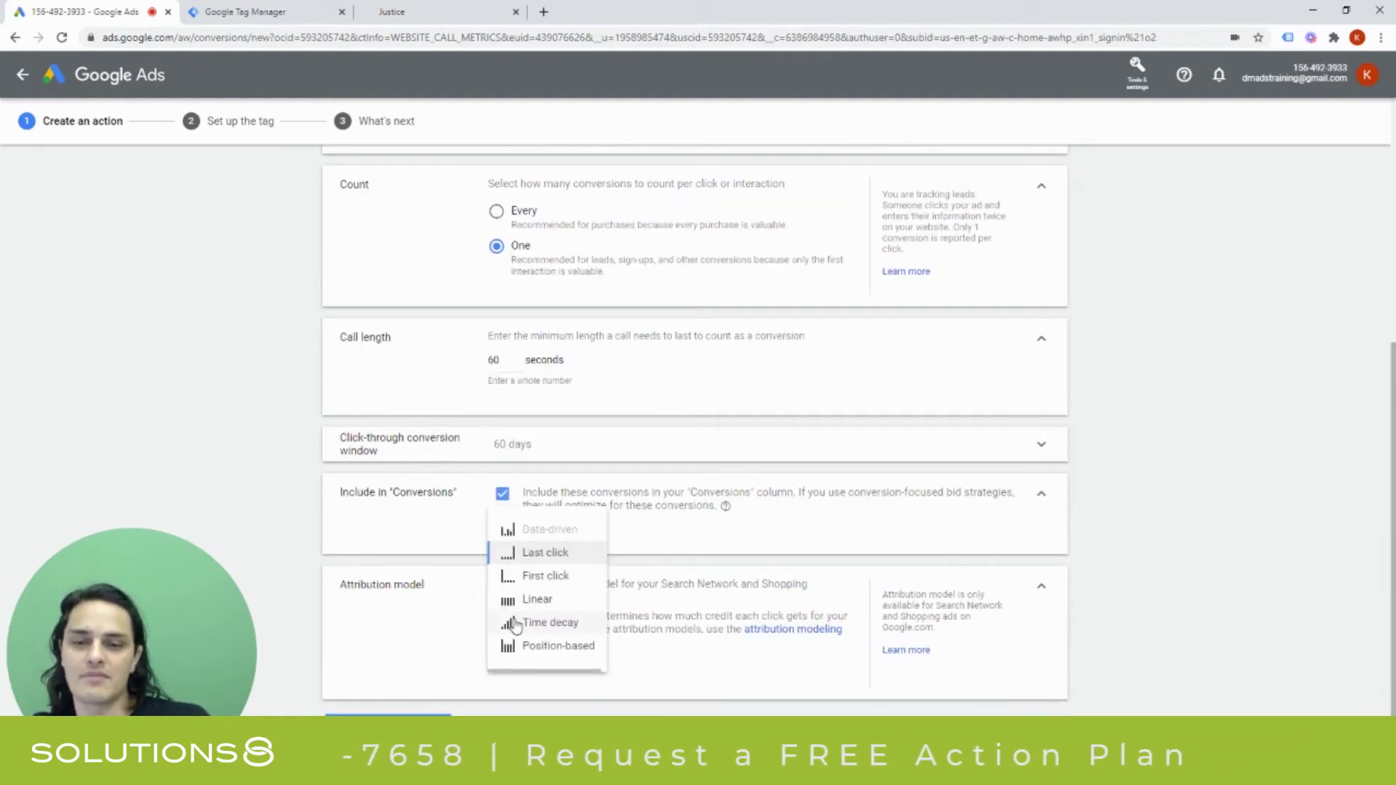
click(551, 623)
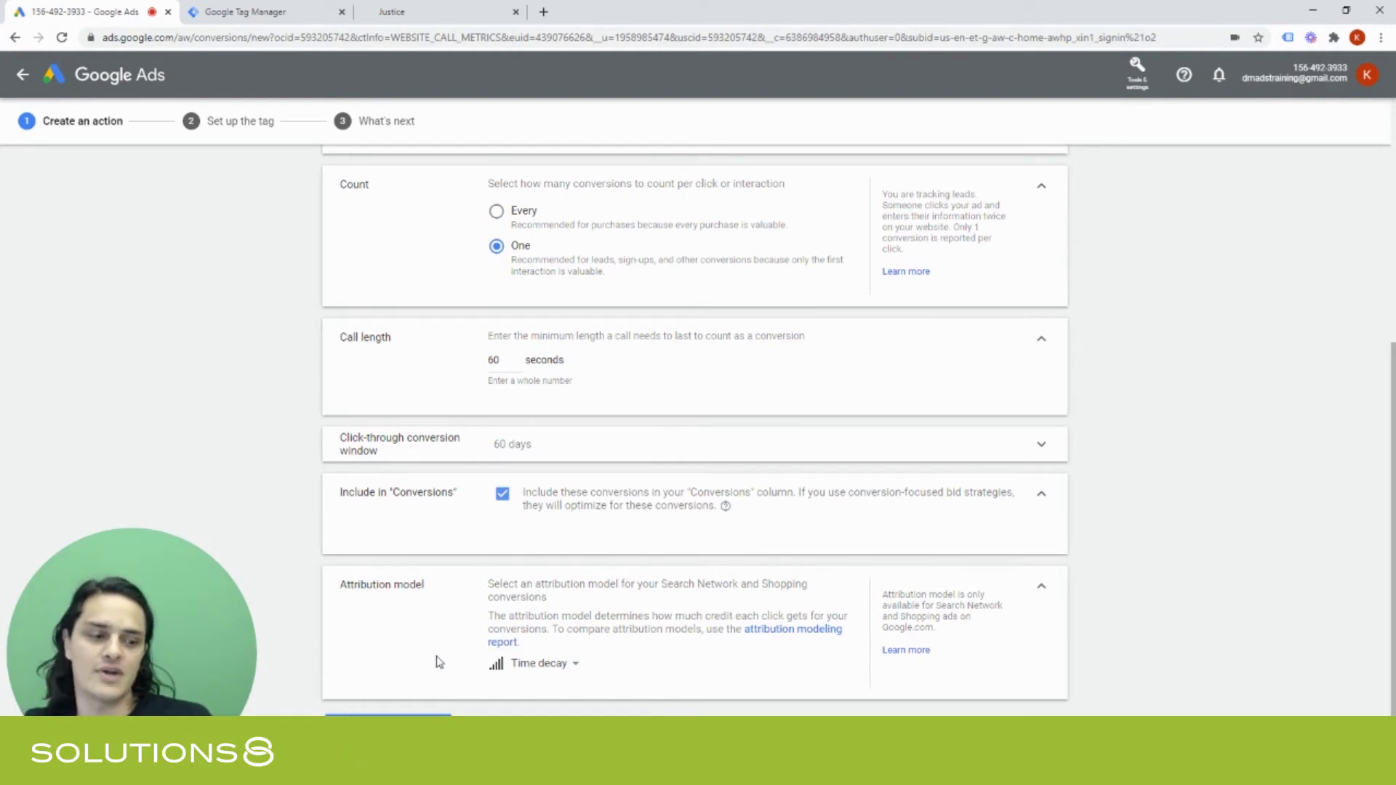
scroll(694, 437, up, 1)
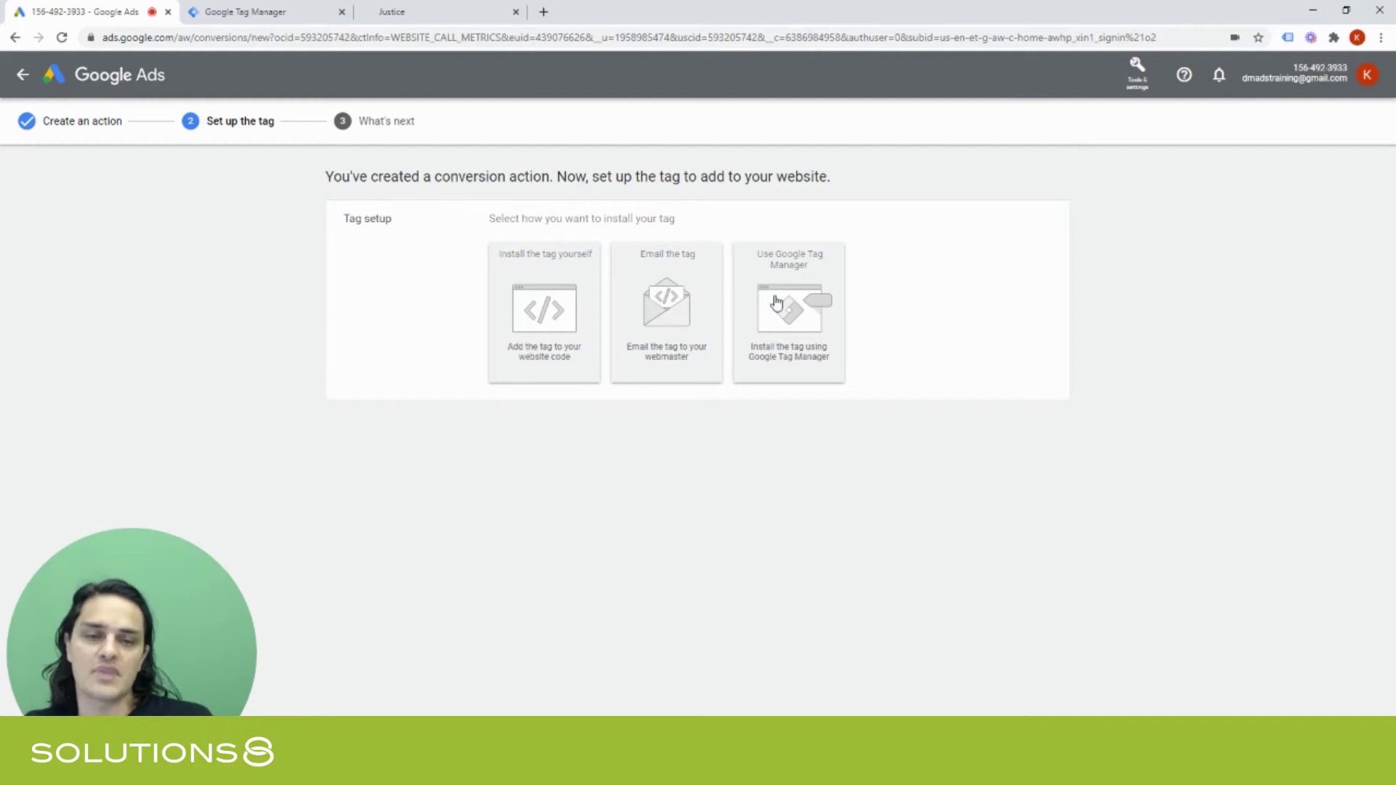
Pick the Google Tag Manager install option to reveal the conversion ID and label, then go to Tag Manager
click(776, 301)
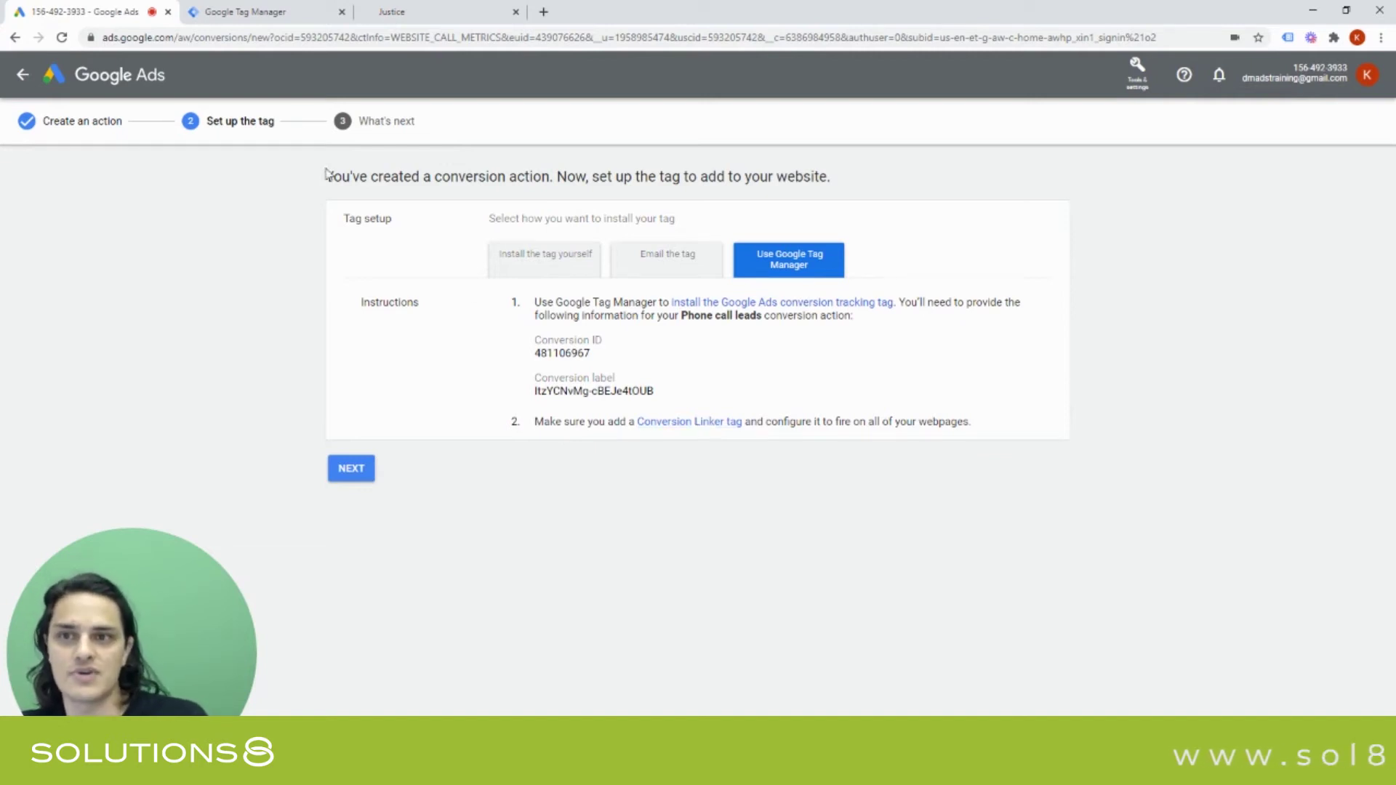
click(250, 12)
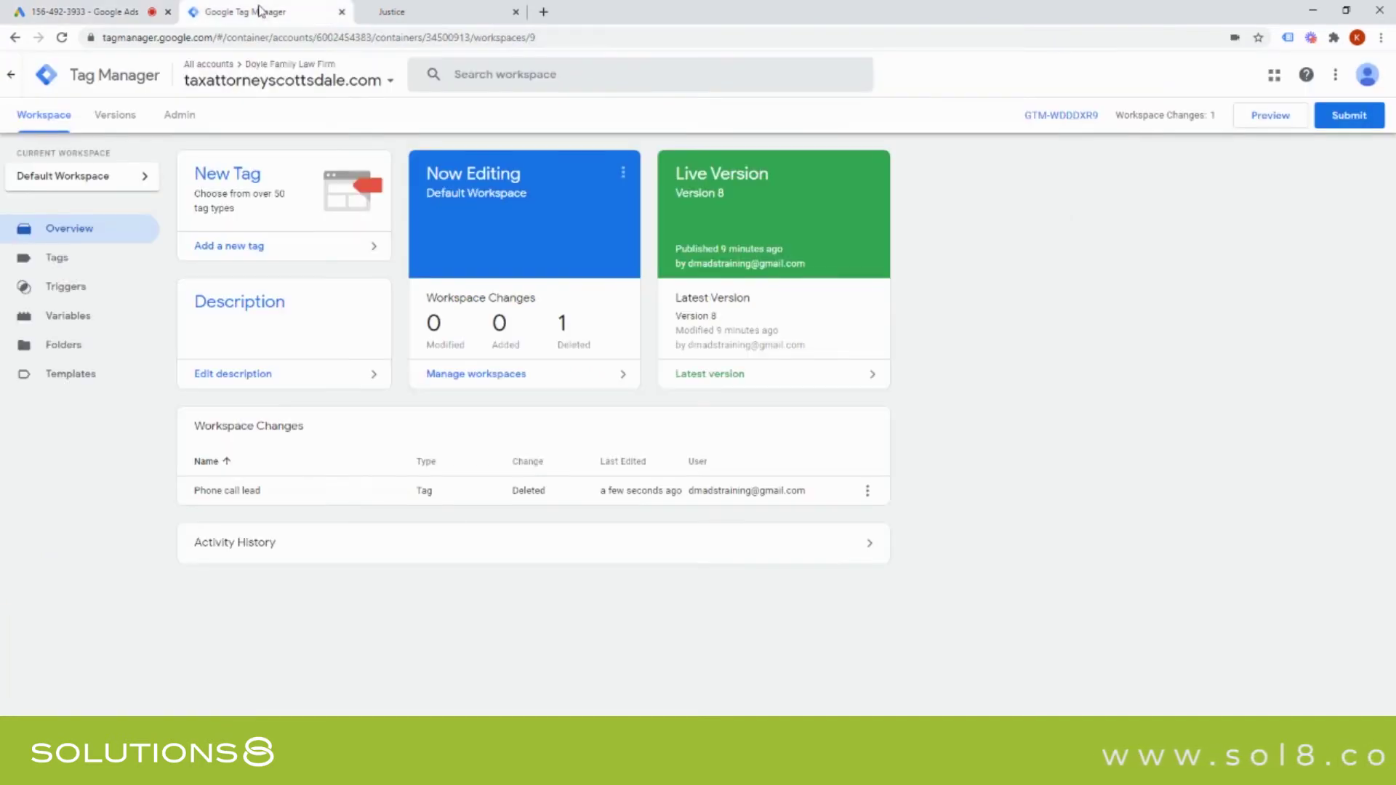
Create a new tag of type Google Ads Calls from Website Conversion
click(56, 258)
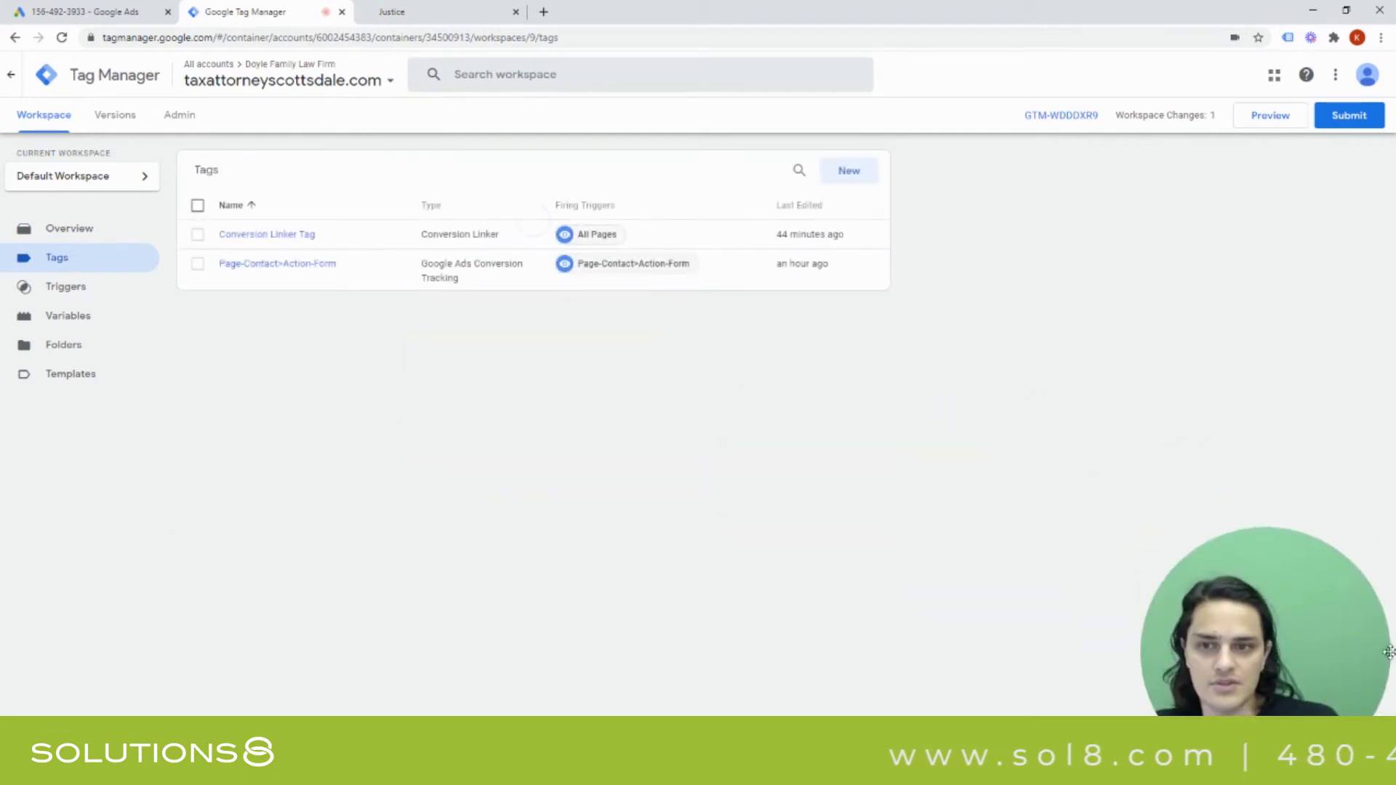
click(846, 170)
click(833, 226)
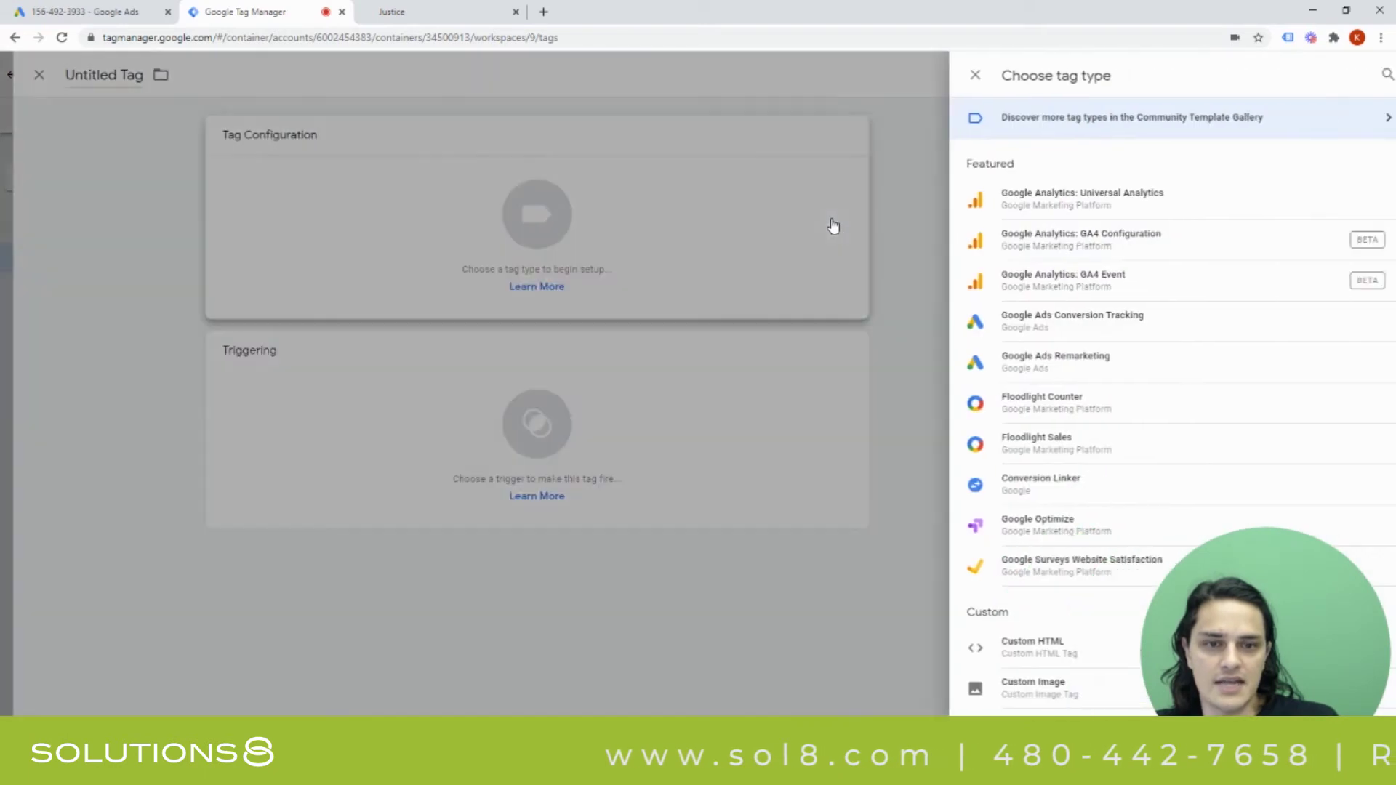
scroll(1091, 431, down, 8)
scroll(1095, 429, down, 5)
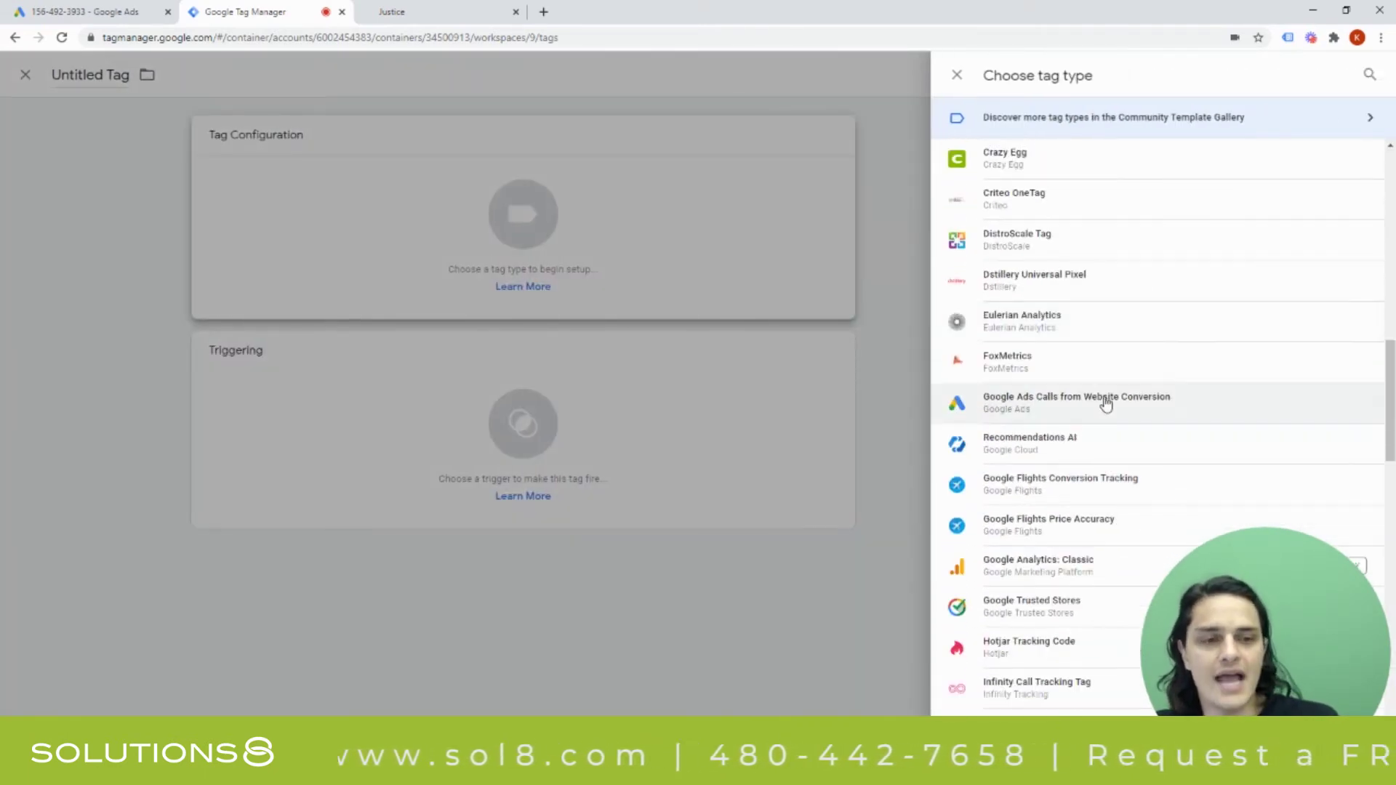
click(1076, 402)
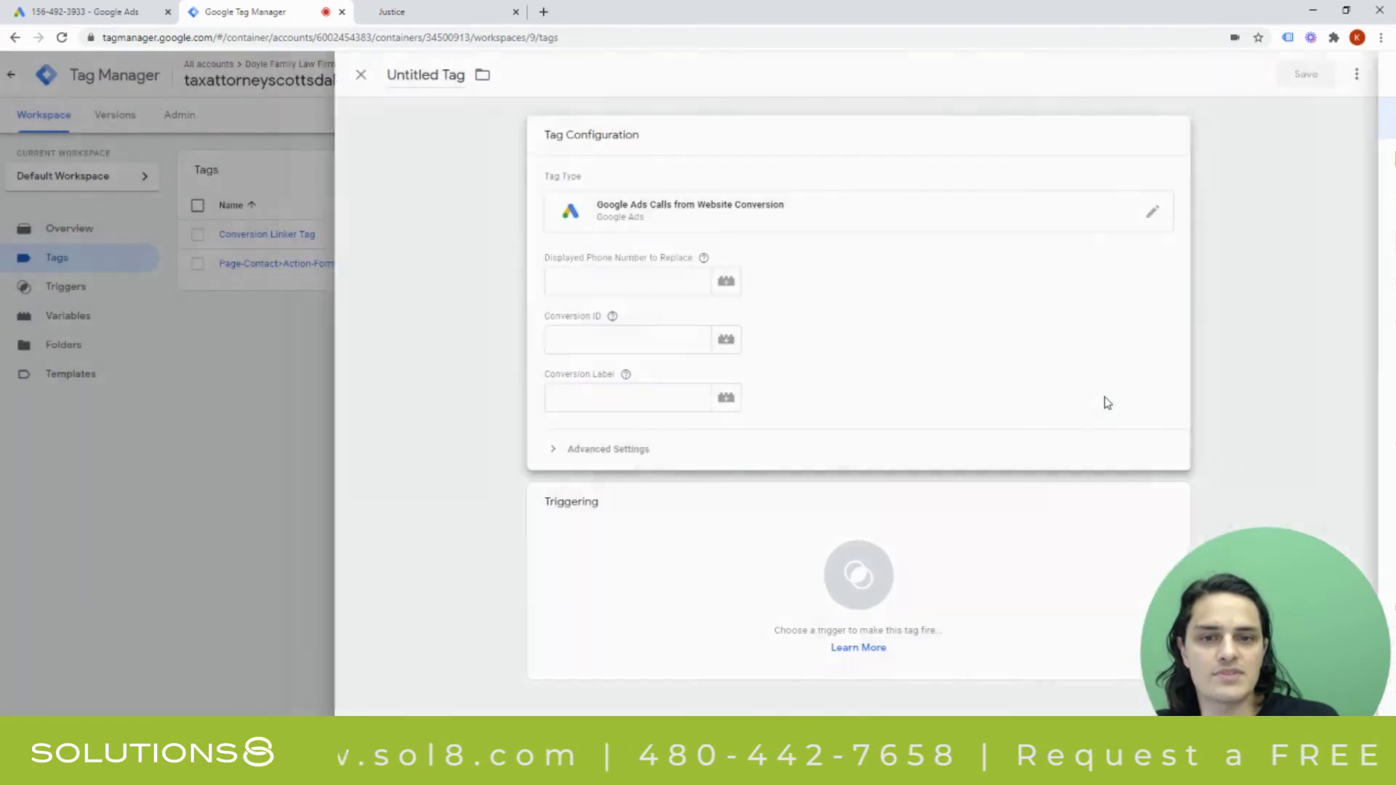
Copy the law firm site's displayed phone number into the tag's phone number field
click(610, 292)
click(408, 11)
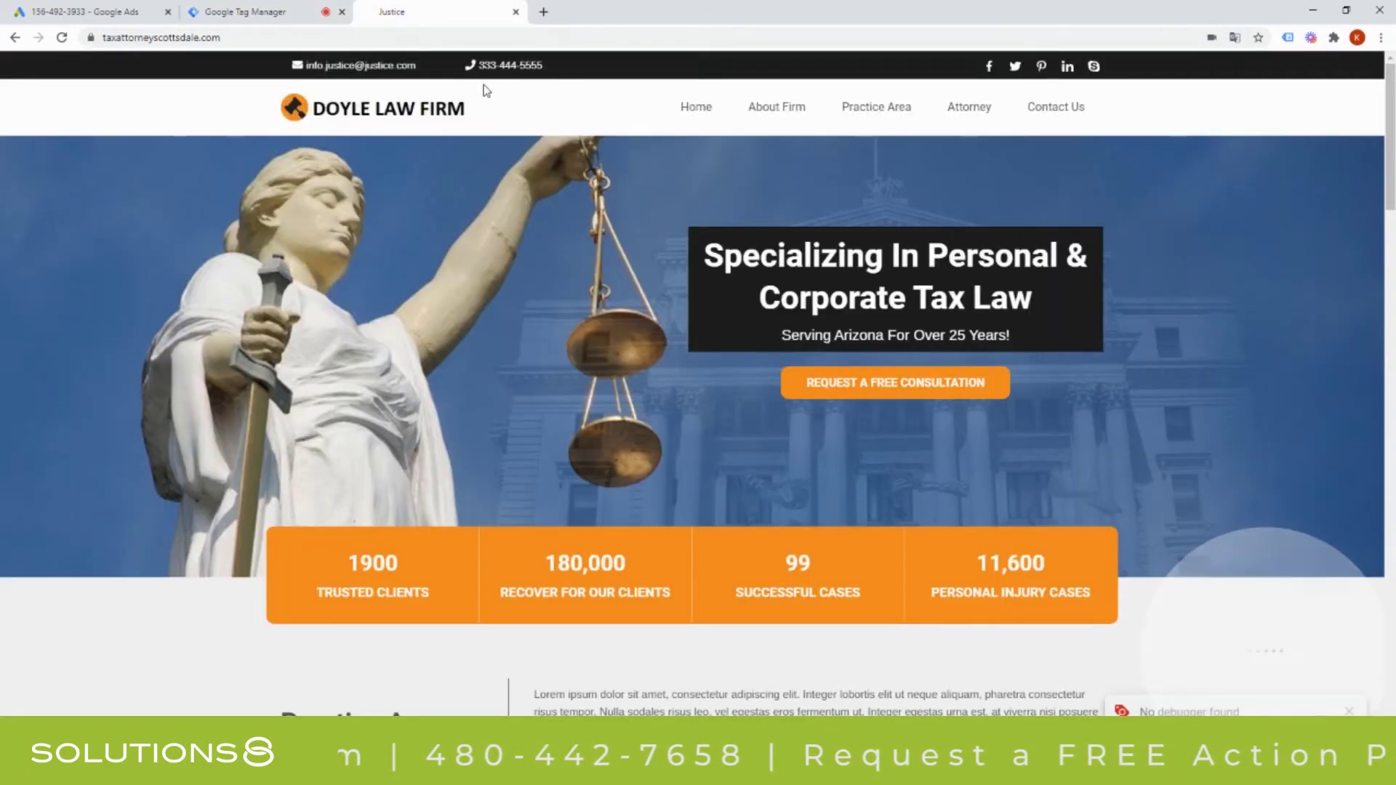
drag(547, 70, 483, 67)
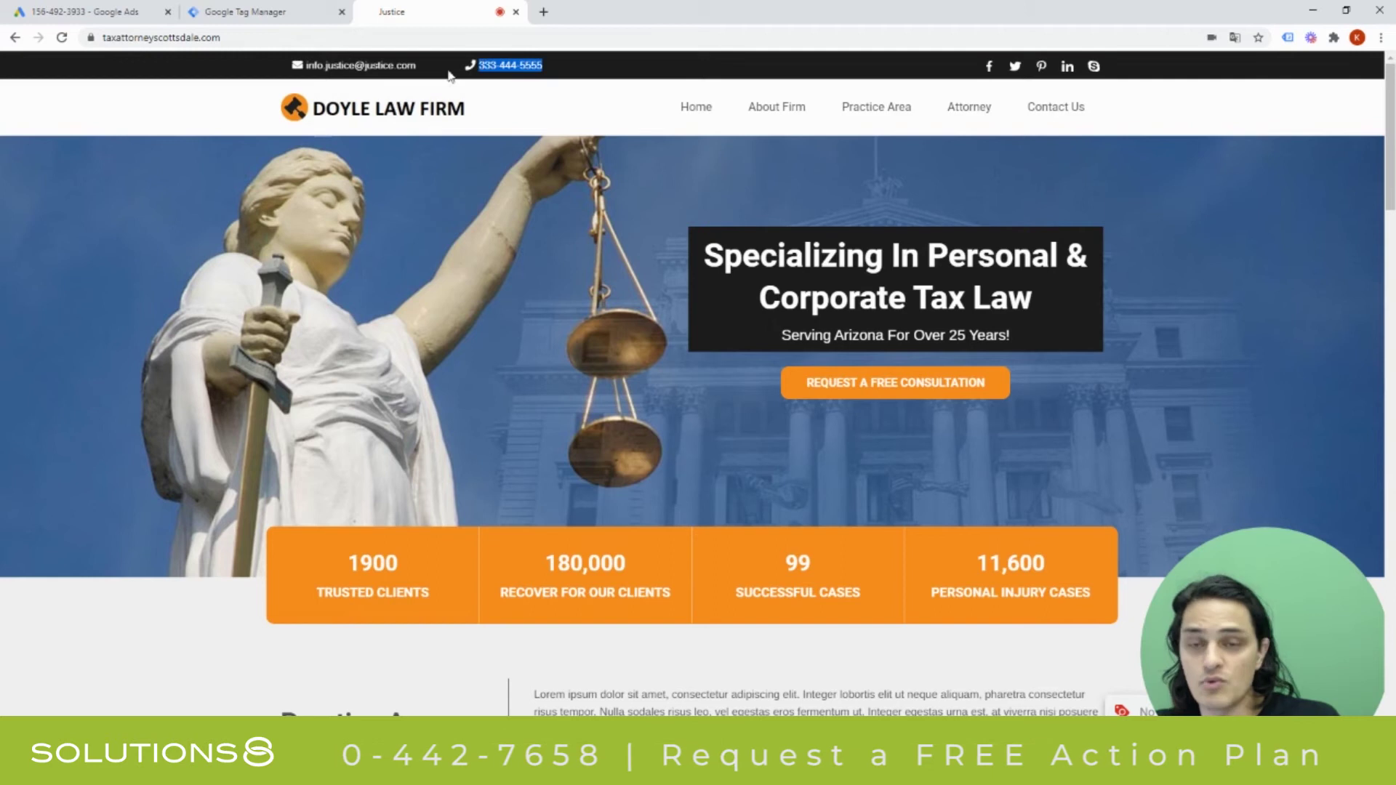
key(ctrl+c)
click(316, 15)
key(ctrl+v)
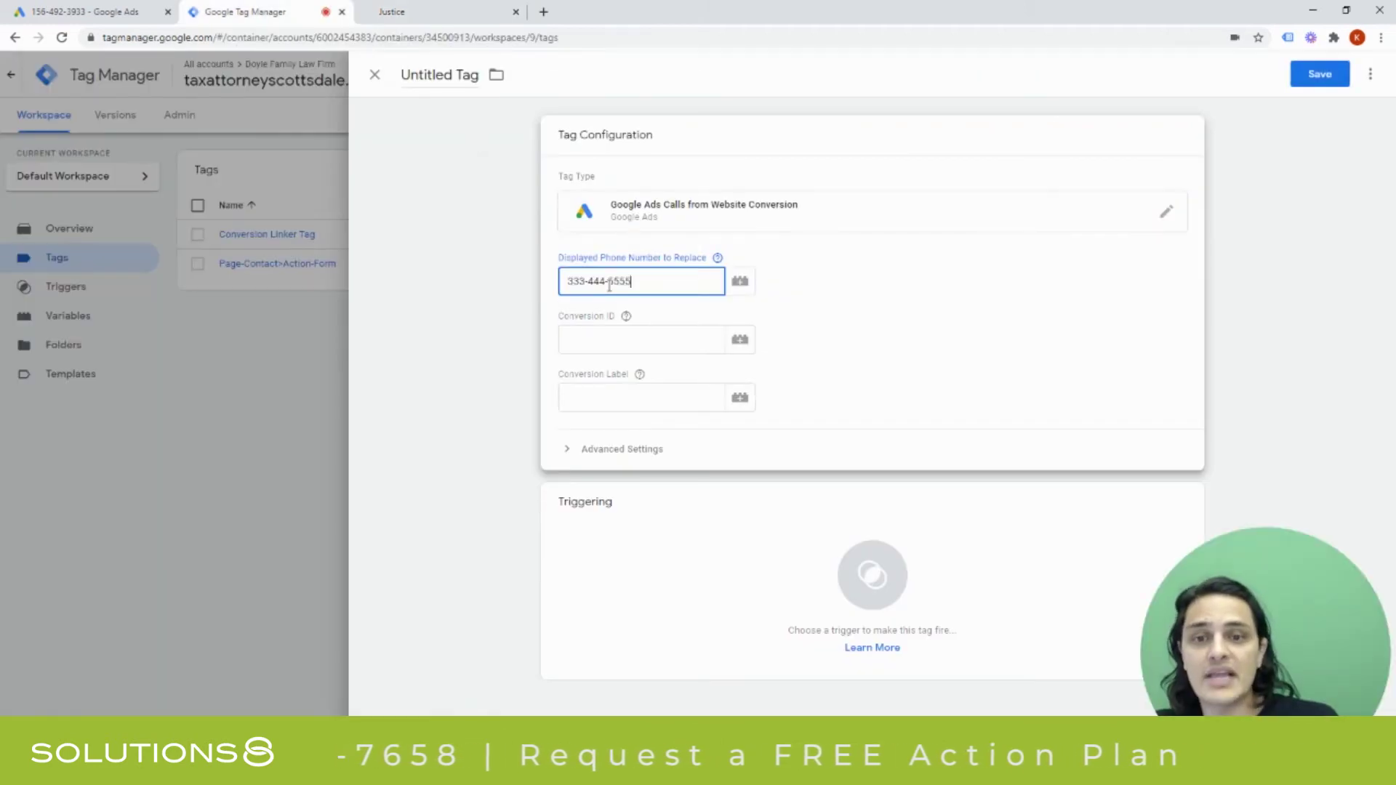
click(396, 12)
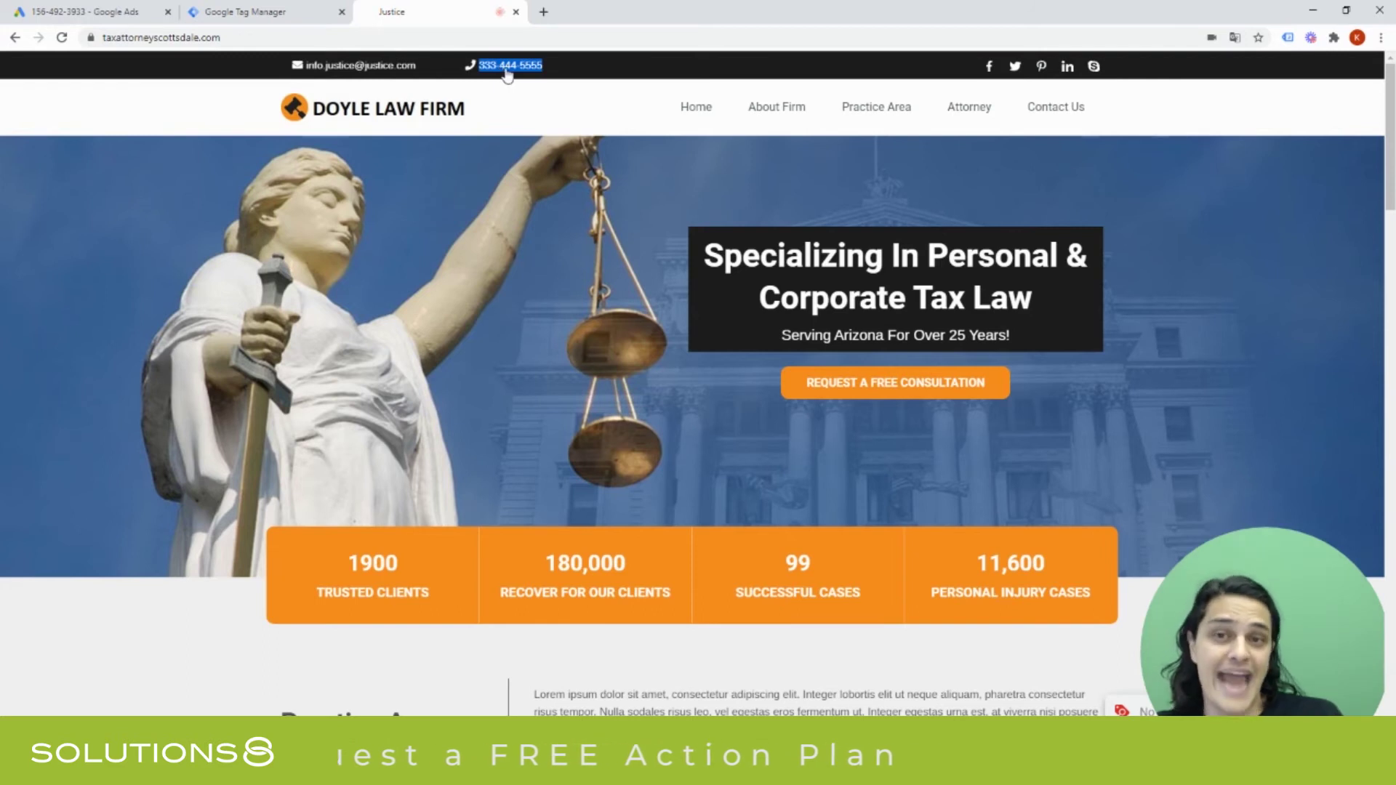
click(293, 9)
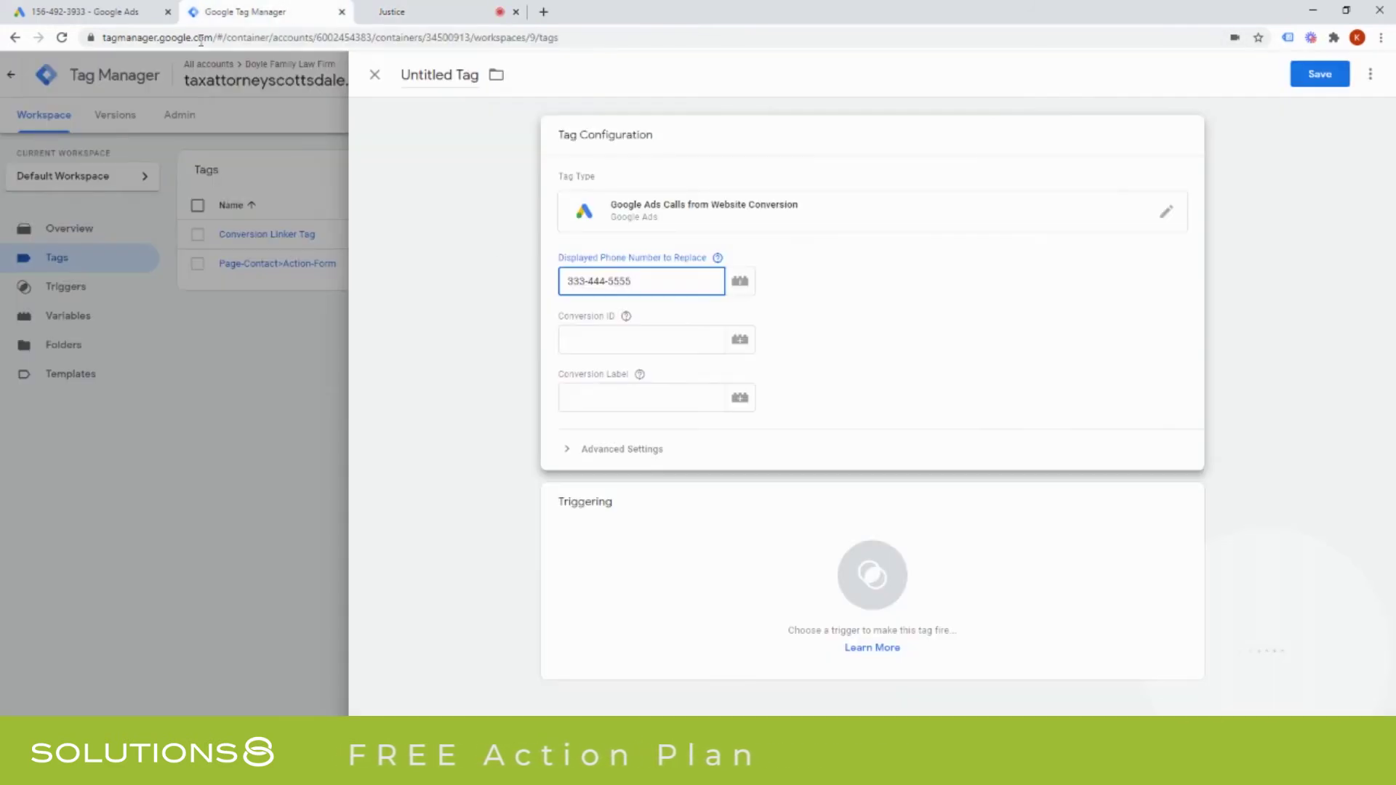
Paste the Google Ads Conversion ID into the tag's Conversion ID field
click(80, 12)
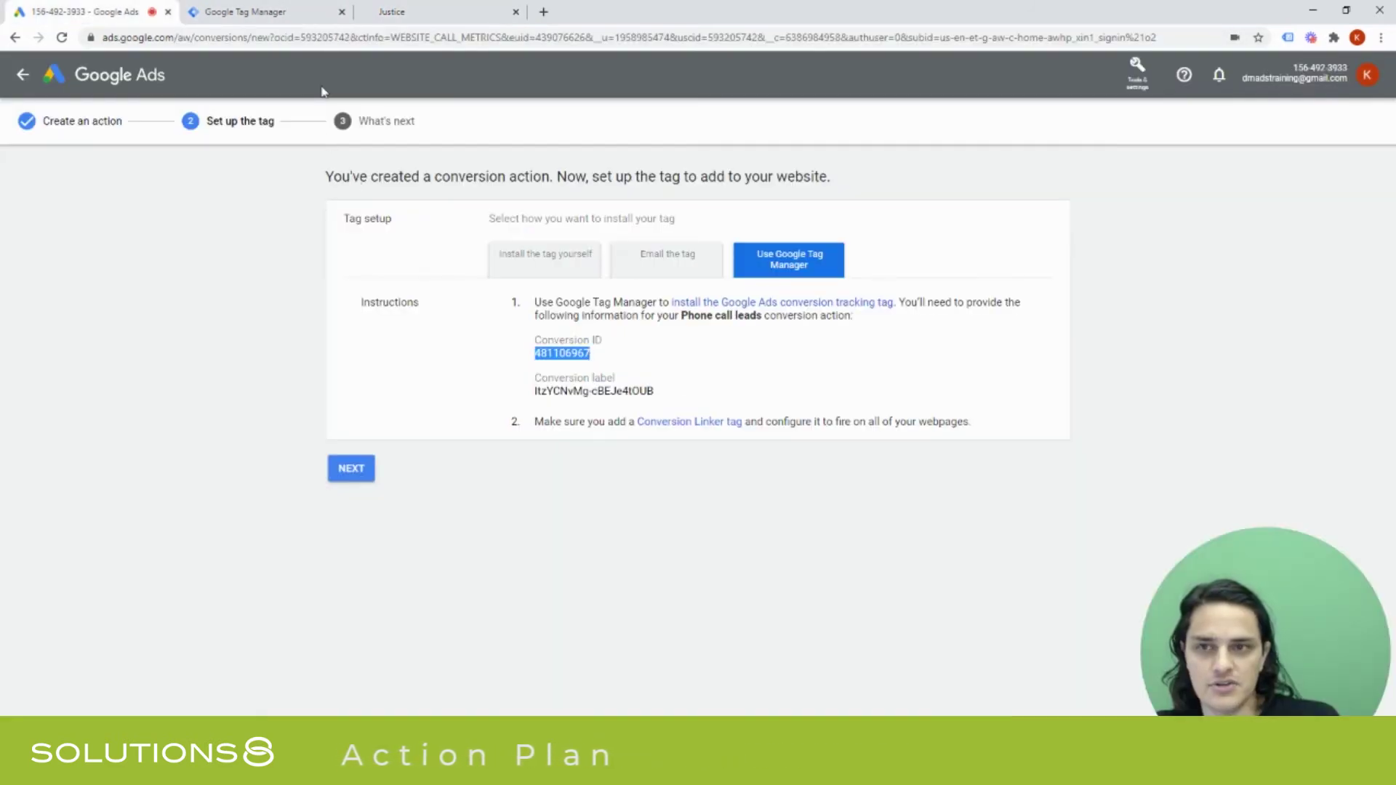
click(240, 12)
click(595, 345)
key(ctrl+v)
Copy the conversion label from Google Ads into the tag's Conversion Label field
click(80, 12)
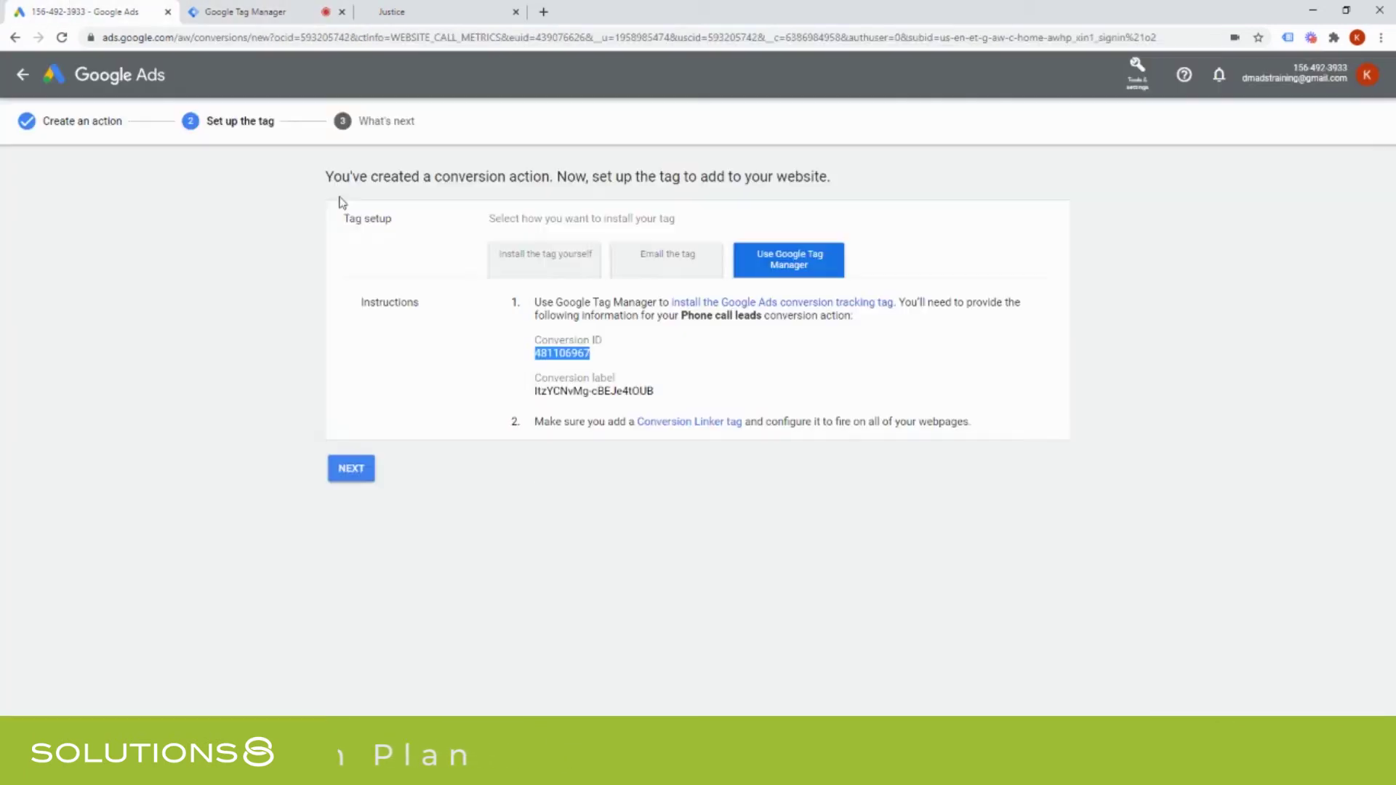
click(569, 395)
drag(534, 393, 654, 393)
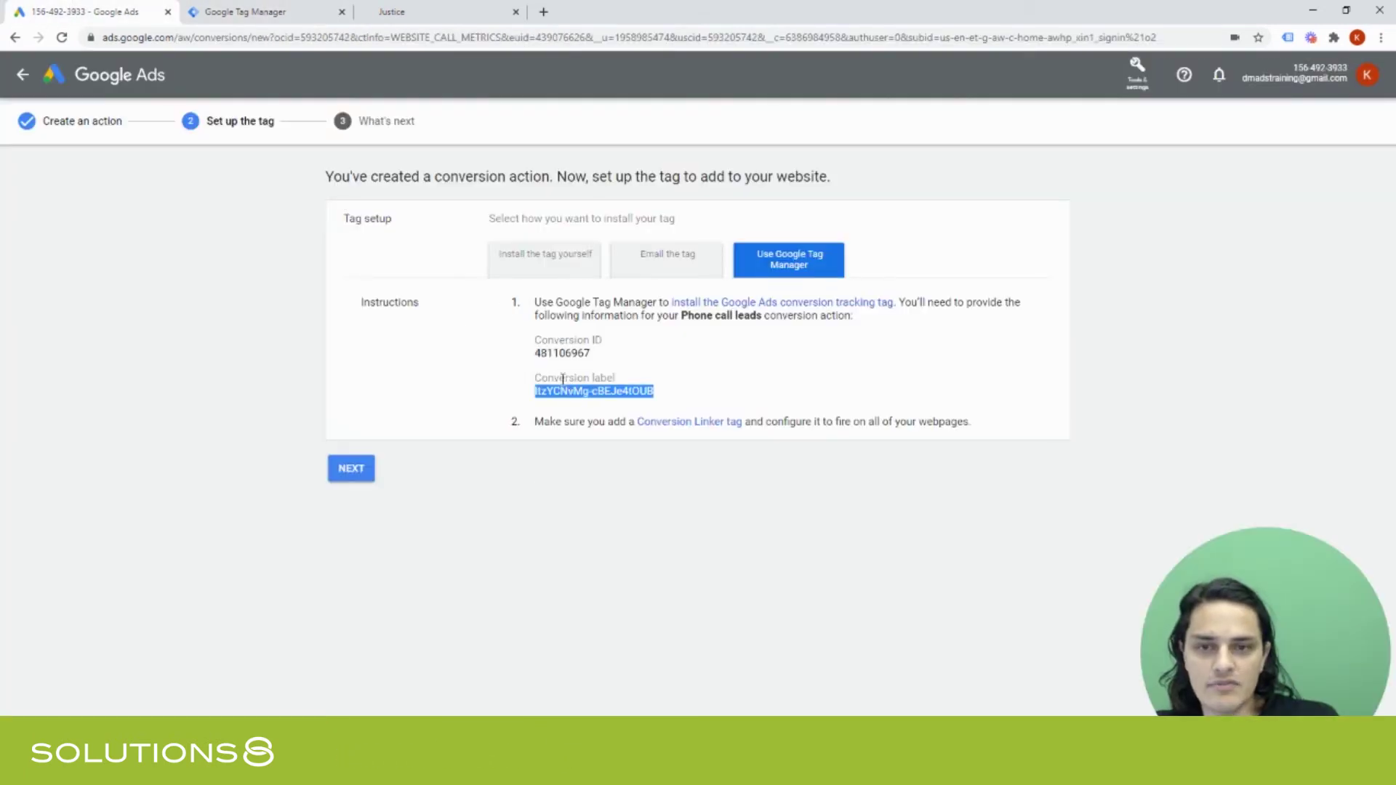
key(ctrl+c)
click(240, 12)
click(640, 398)
key(ctrl+v)
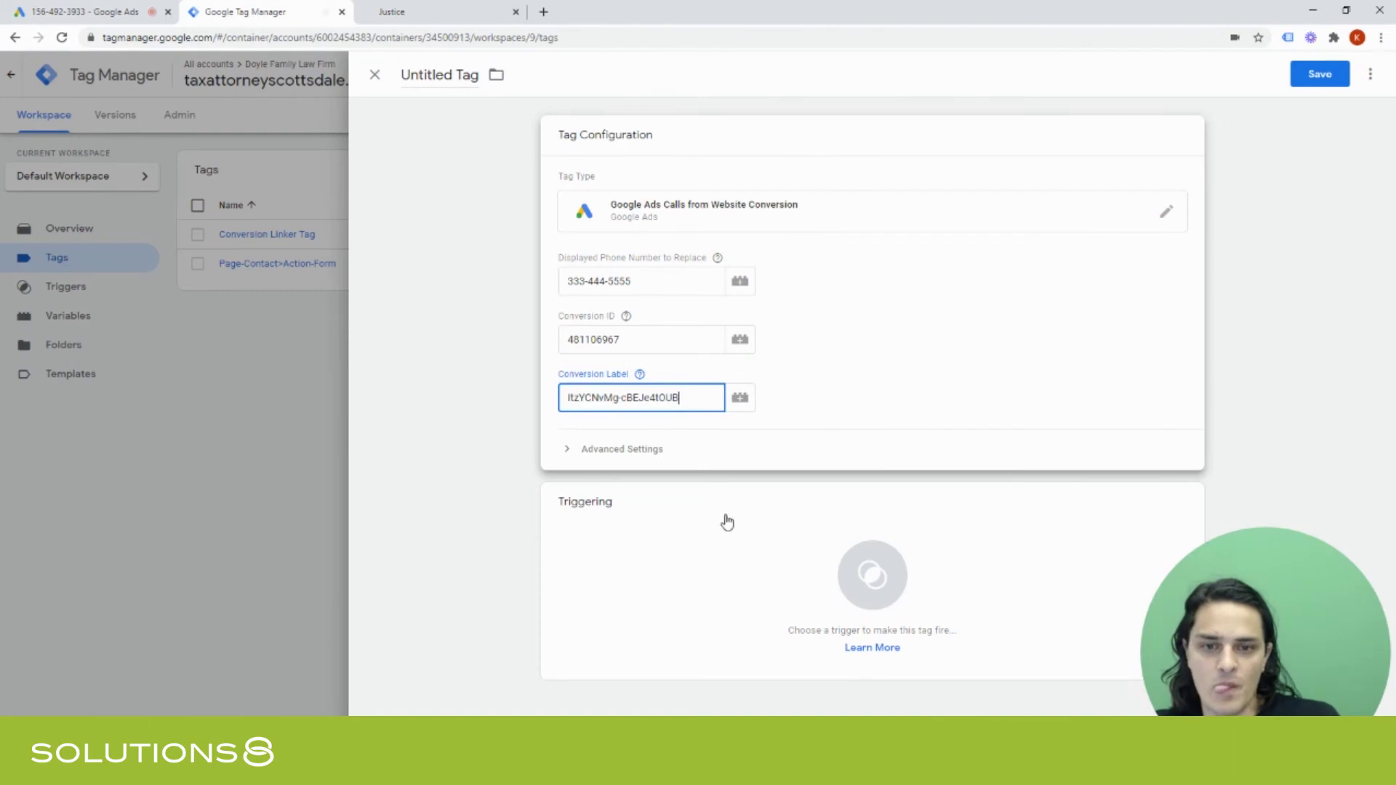
Give the tag the All Pages trigger, name it 'Phone call leads', and save it
click(888, 618)
click(418, 141)
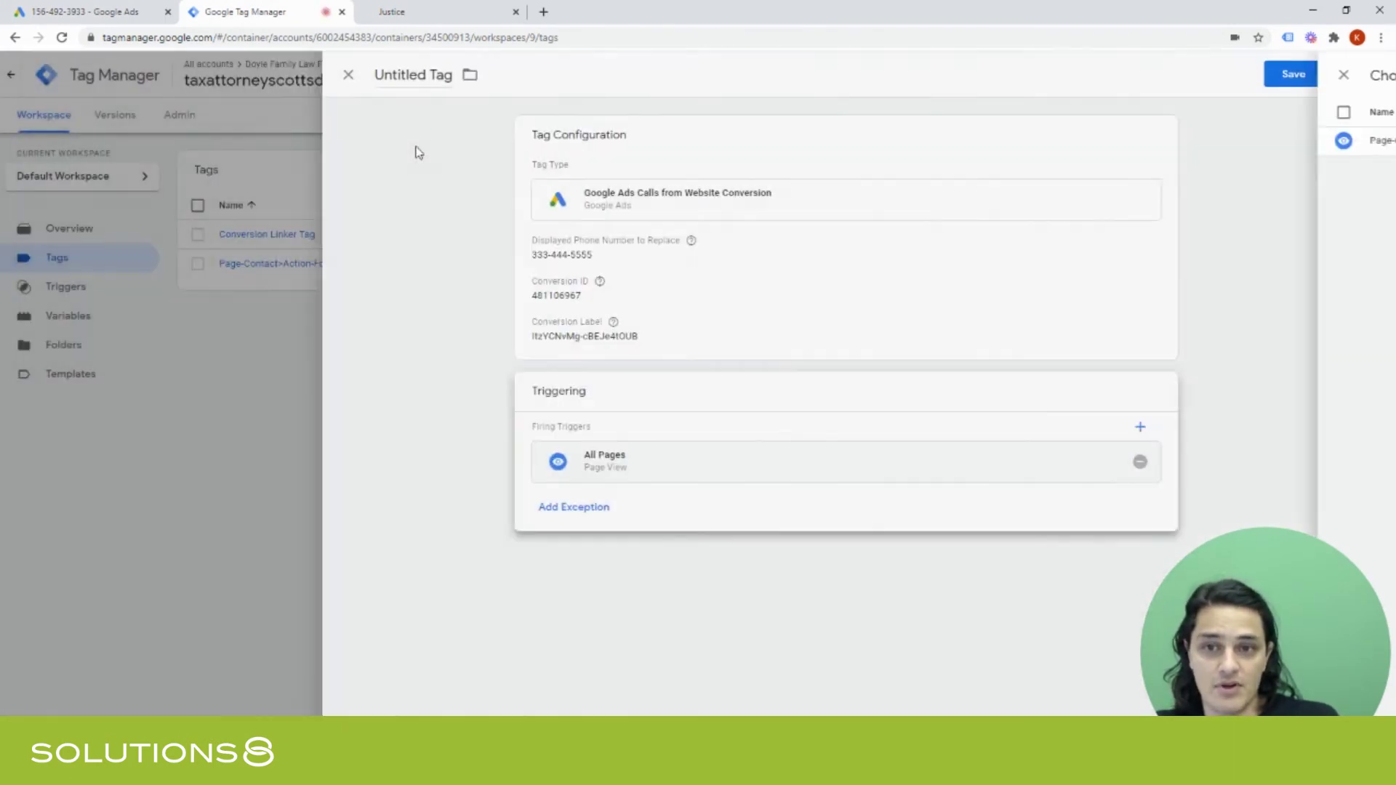
click(430, 69)
text(Phone call)
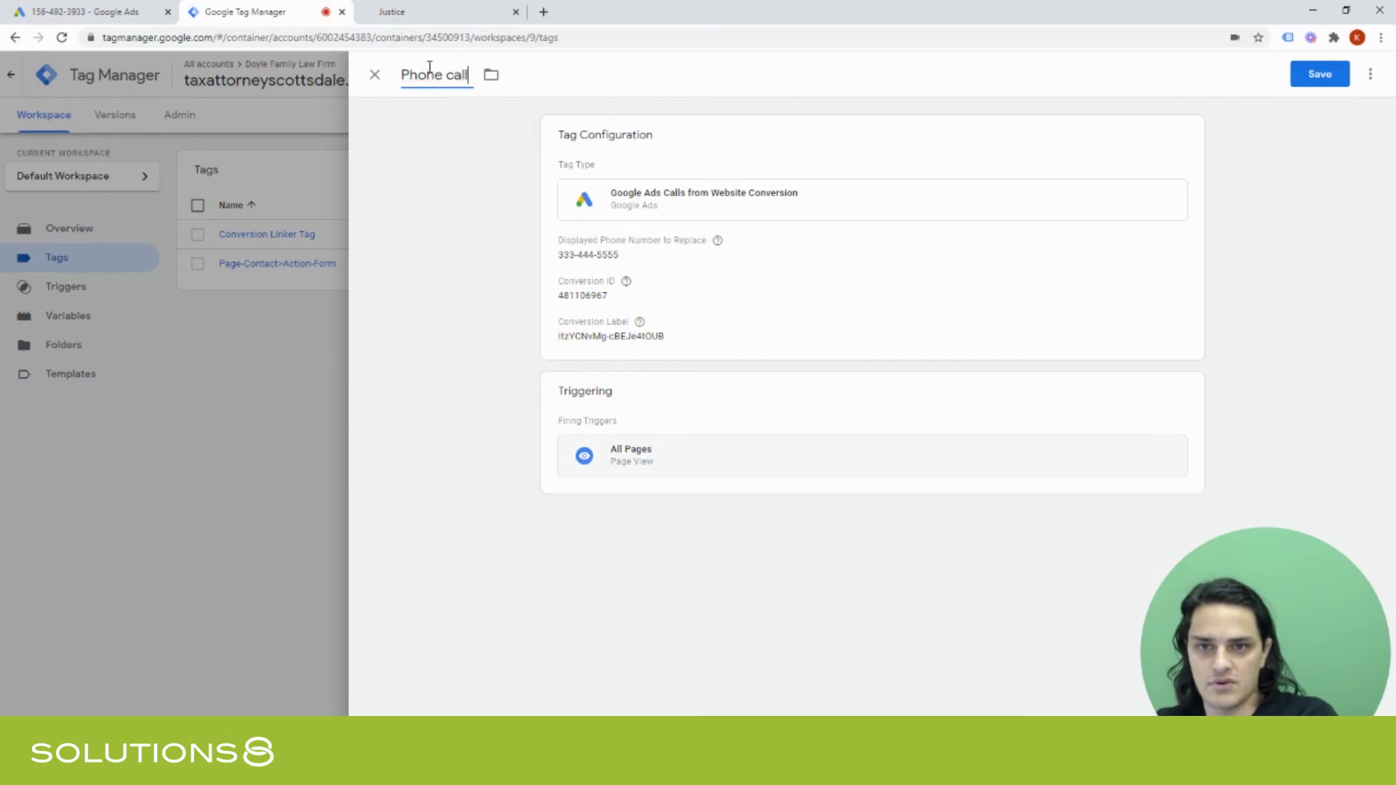
text( leads)
click(1316, 77)
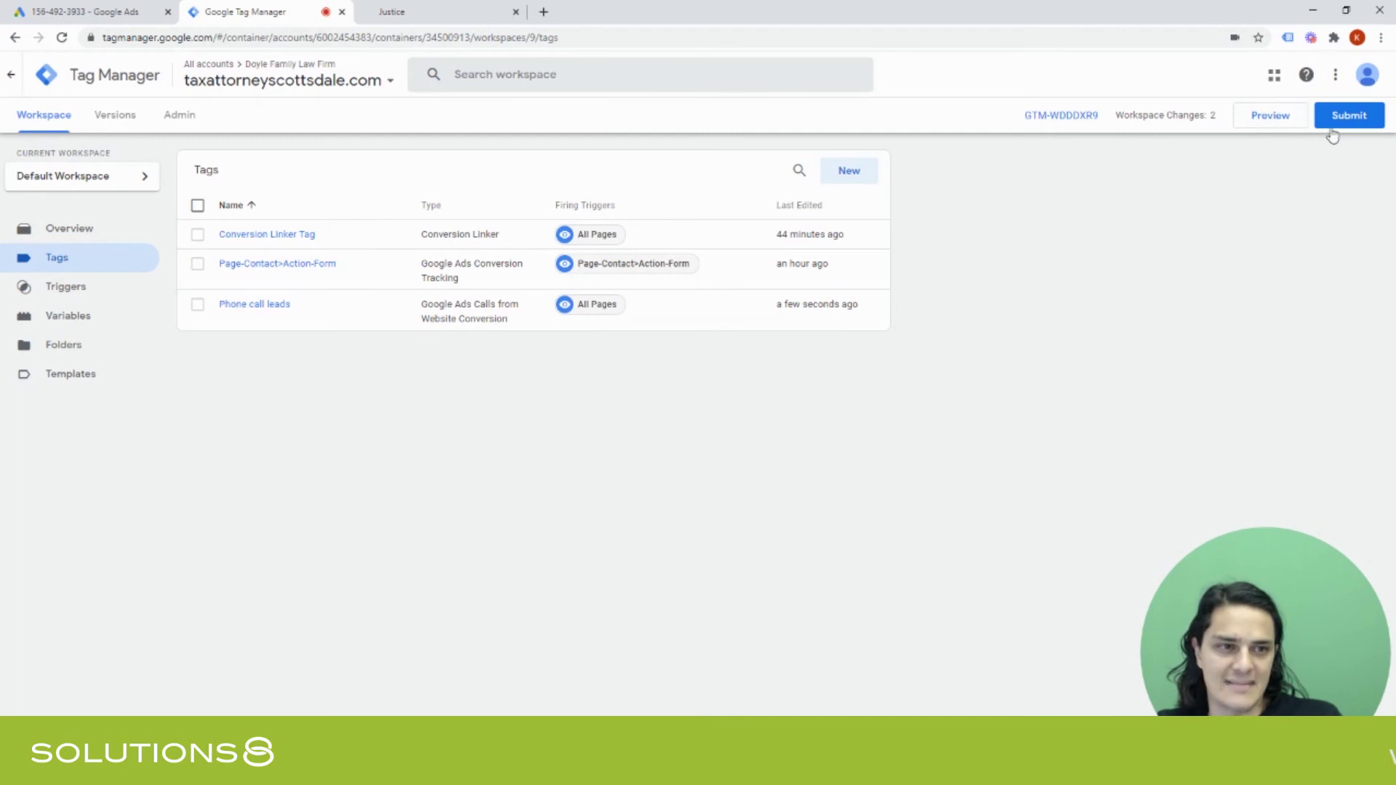
Submit and publish the container version without a description
click(1335, 120)
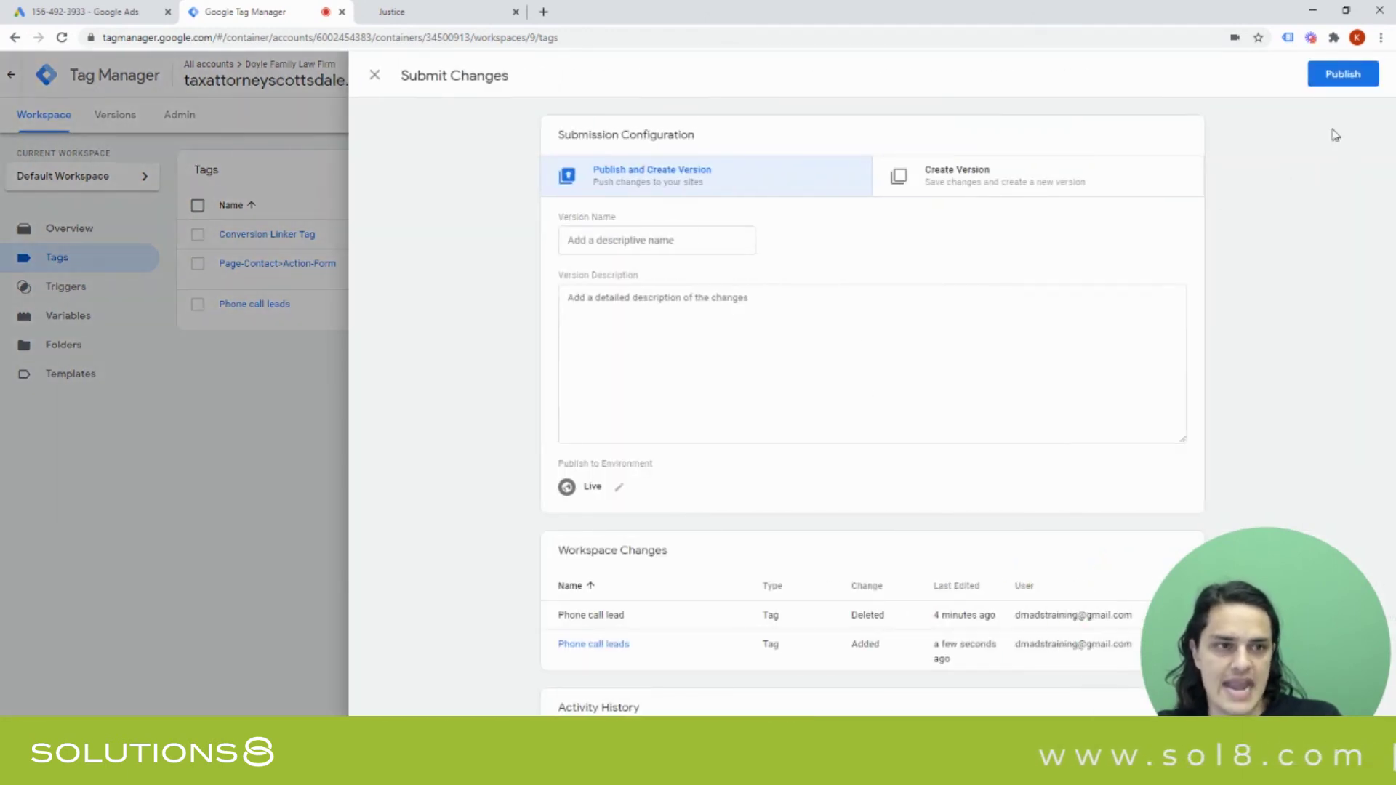
click(1344, 75)
click(831, 484)
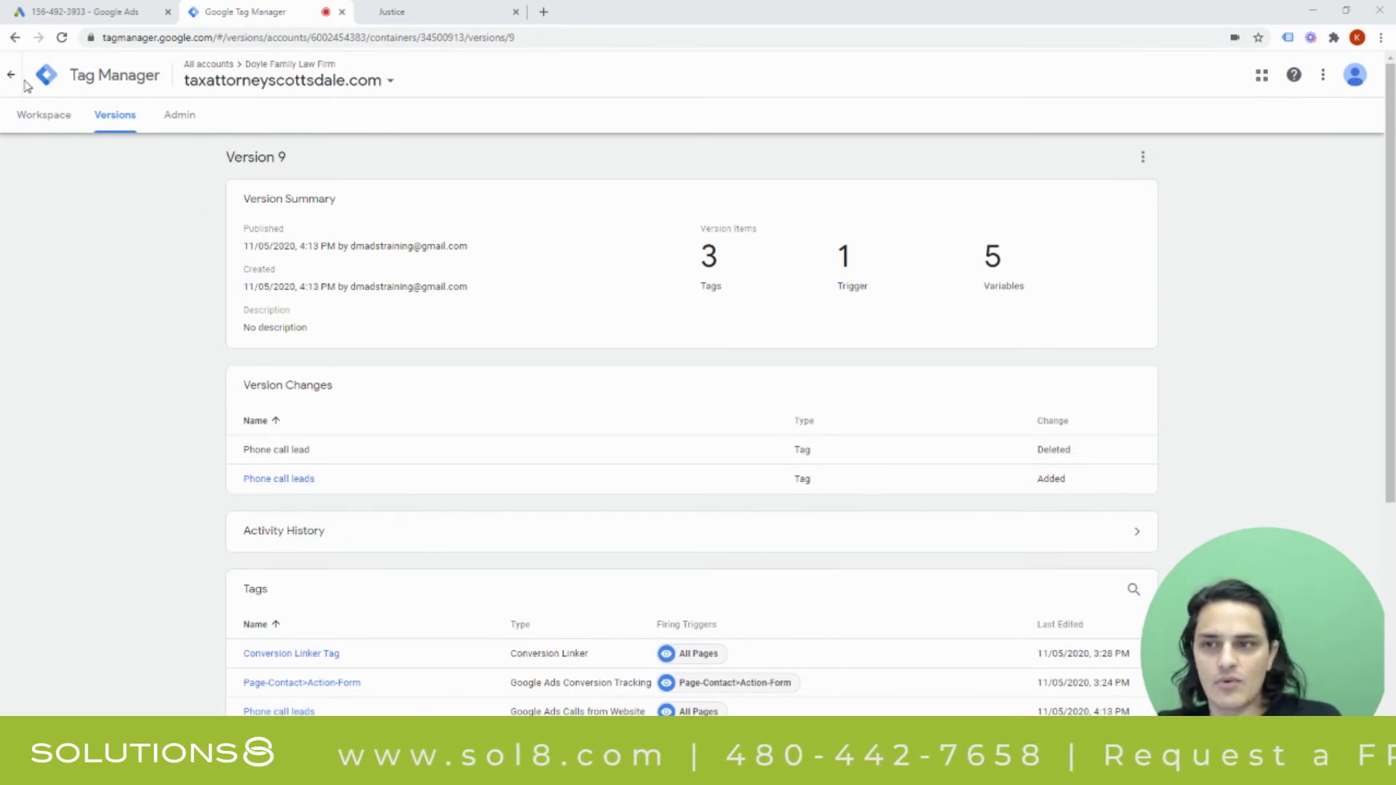
click(29, 121)
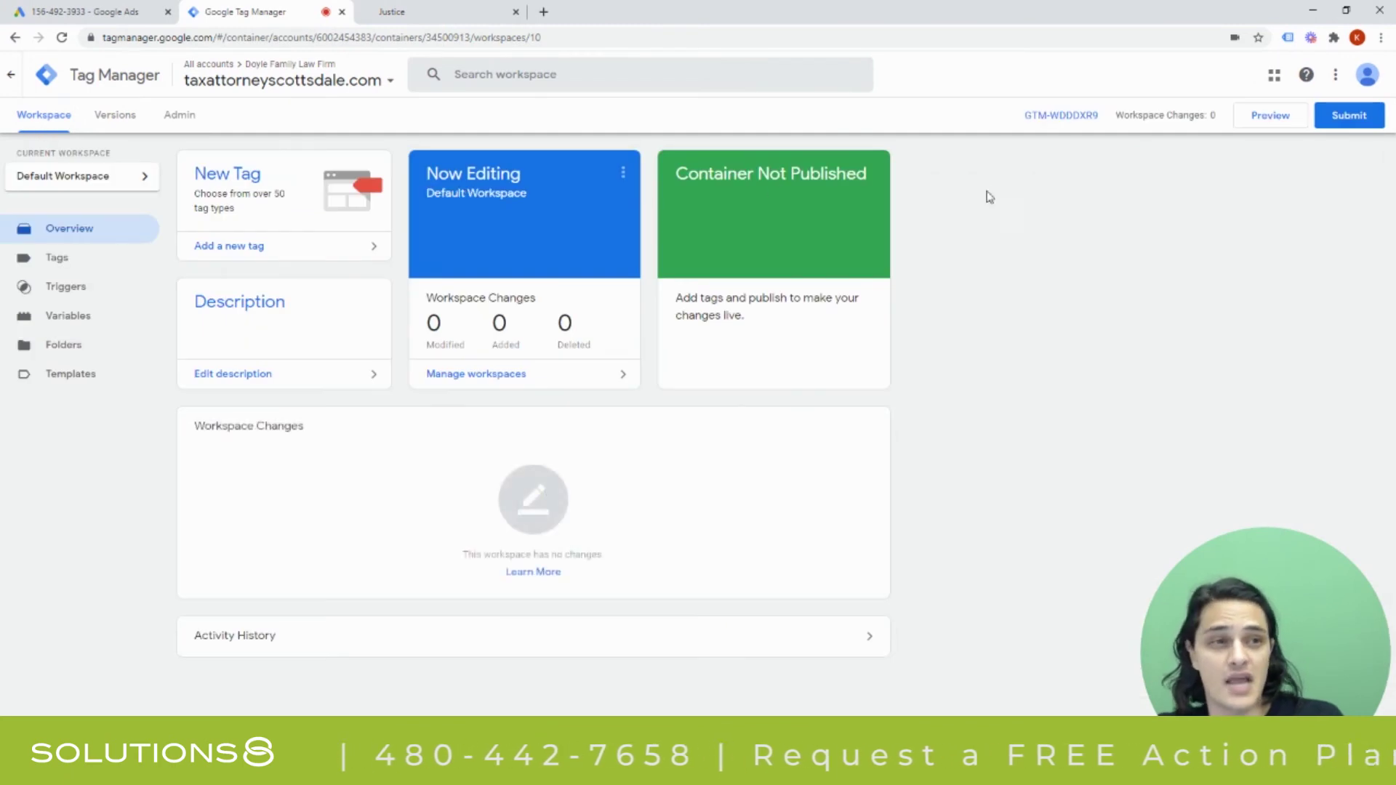
On the law firm's site, turn Tag Assistant off and back on for that tab
click(416, 16)
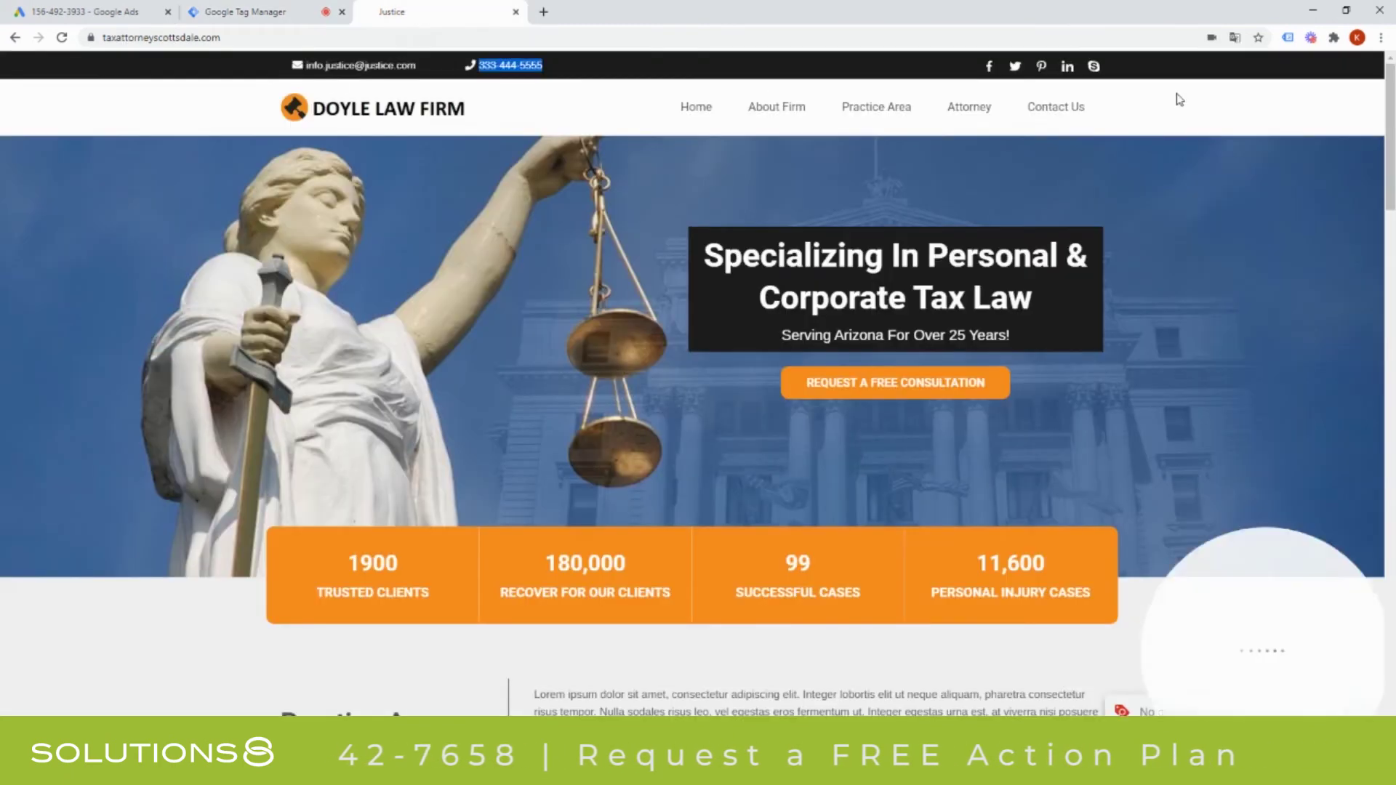
click(1288, 38)
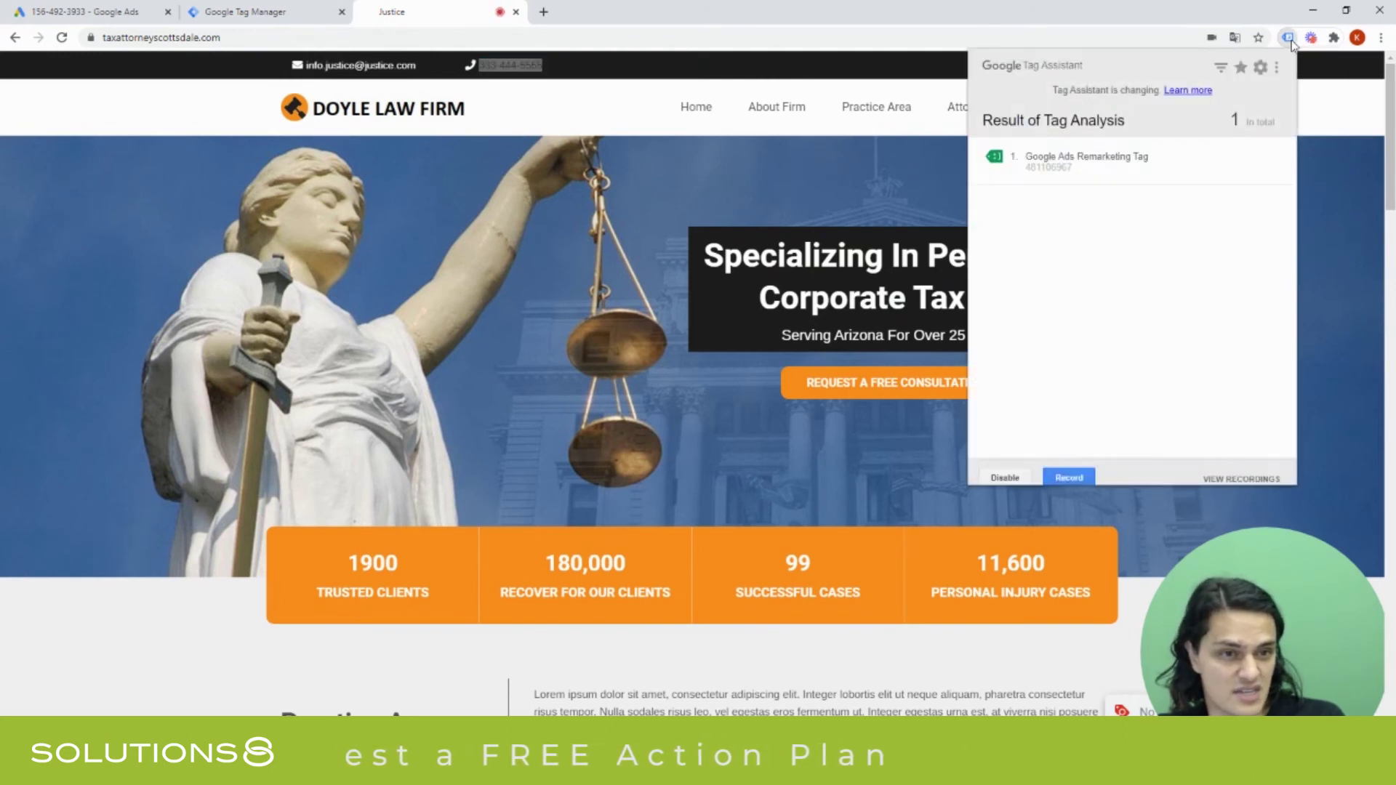
click(1290, 40)
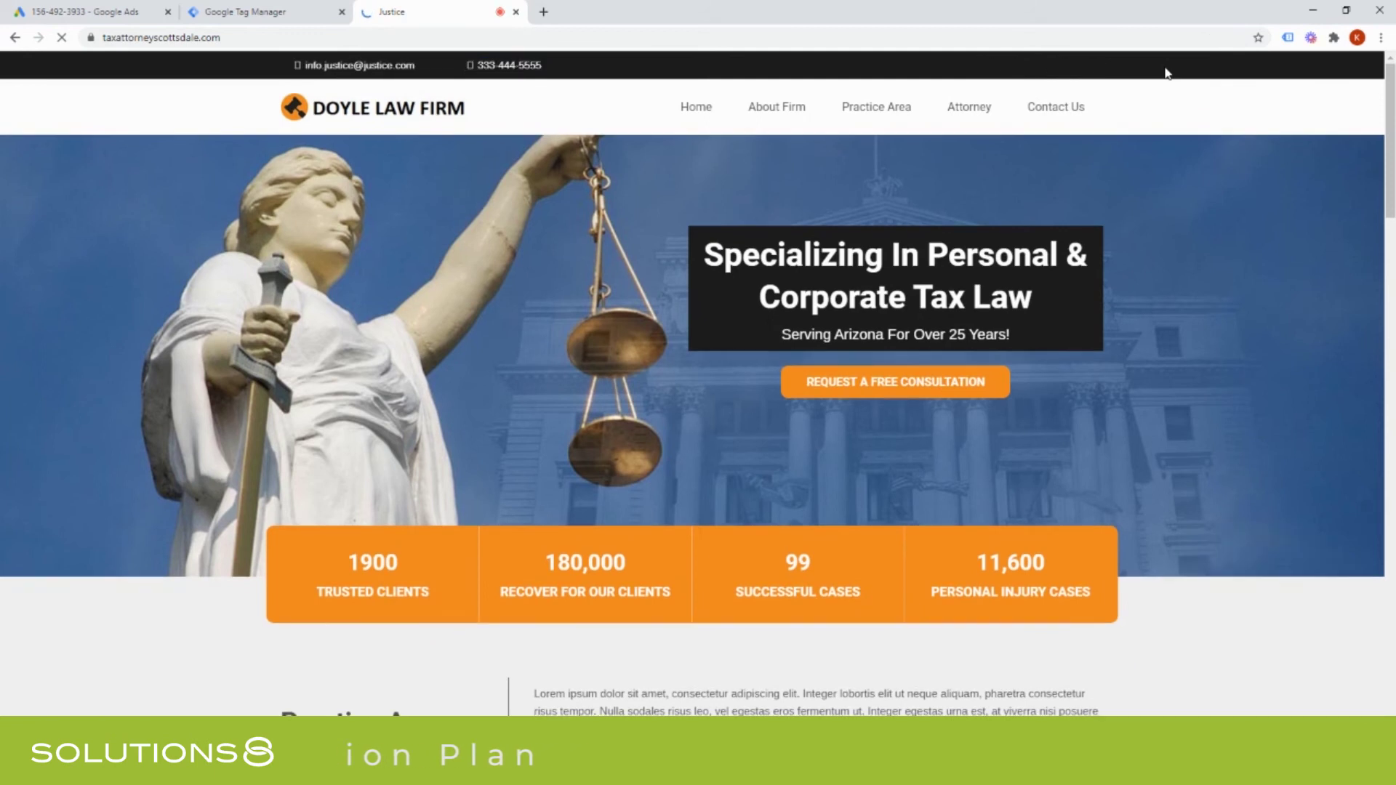
click(1289, 40)
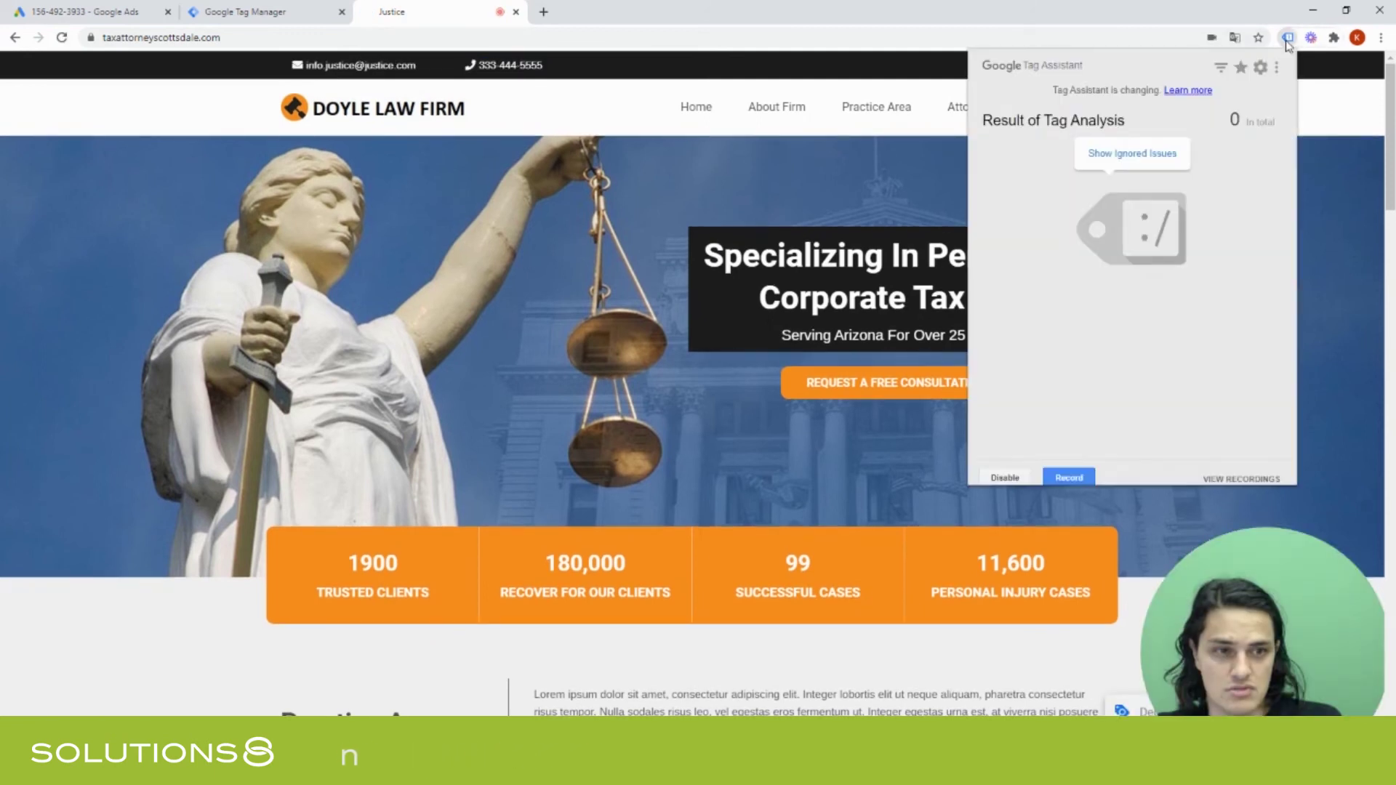
click(1017, 478)
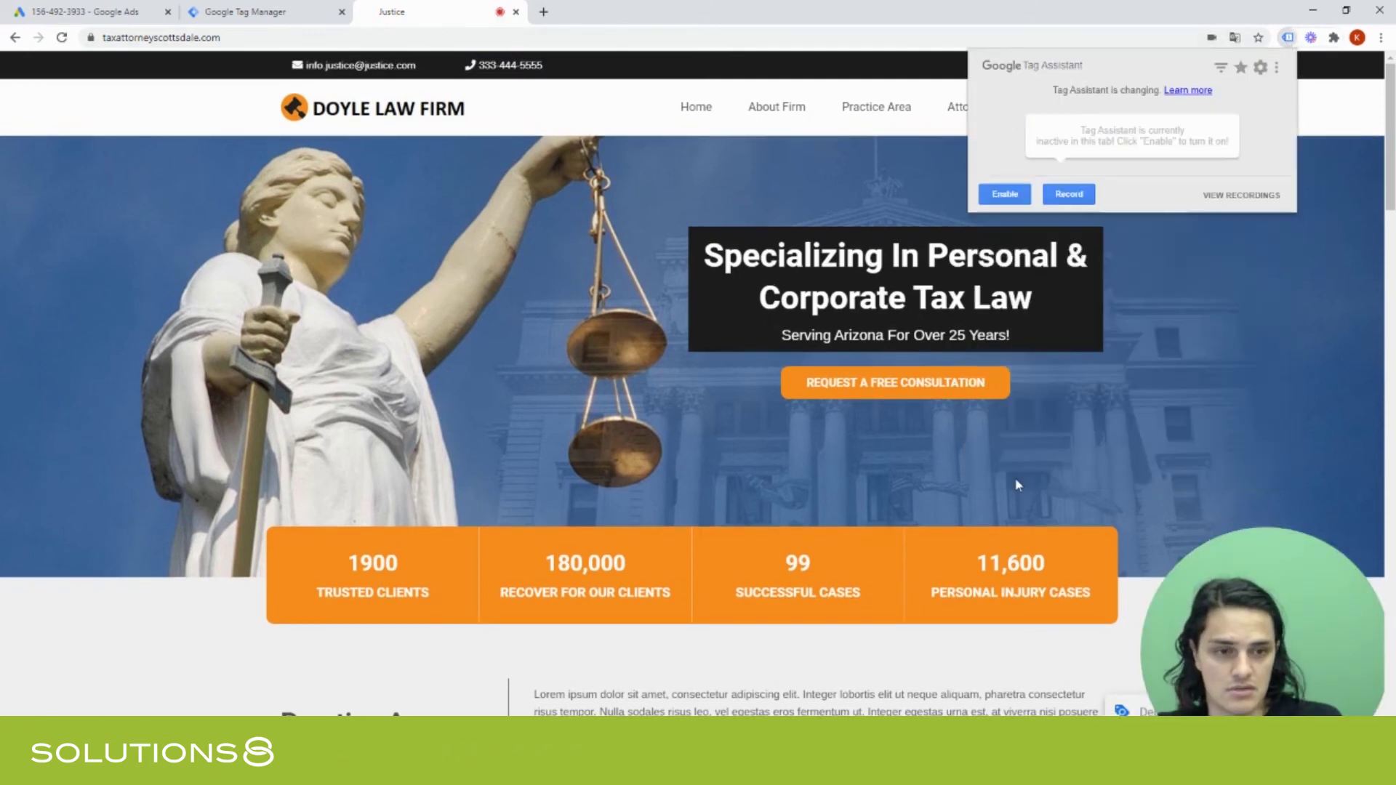
click(1005, 194)
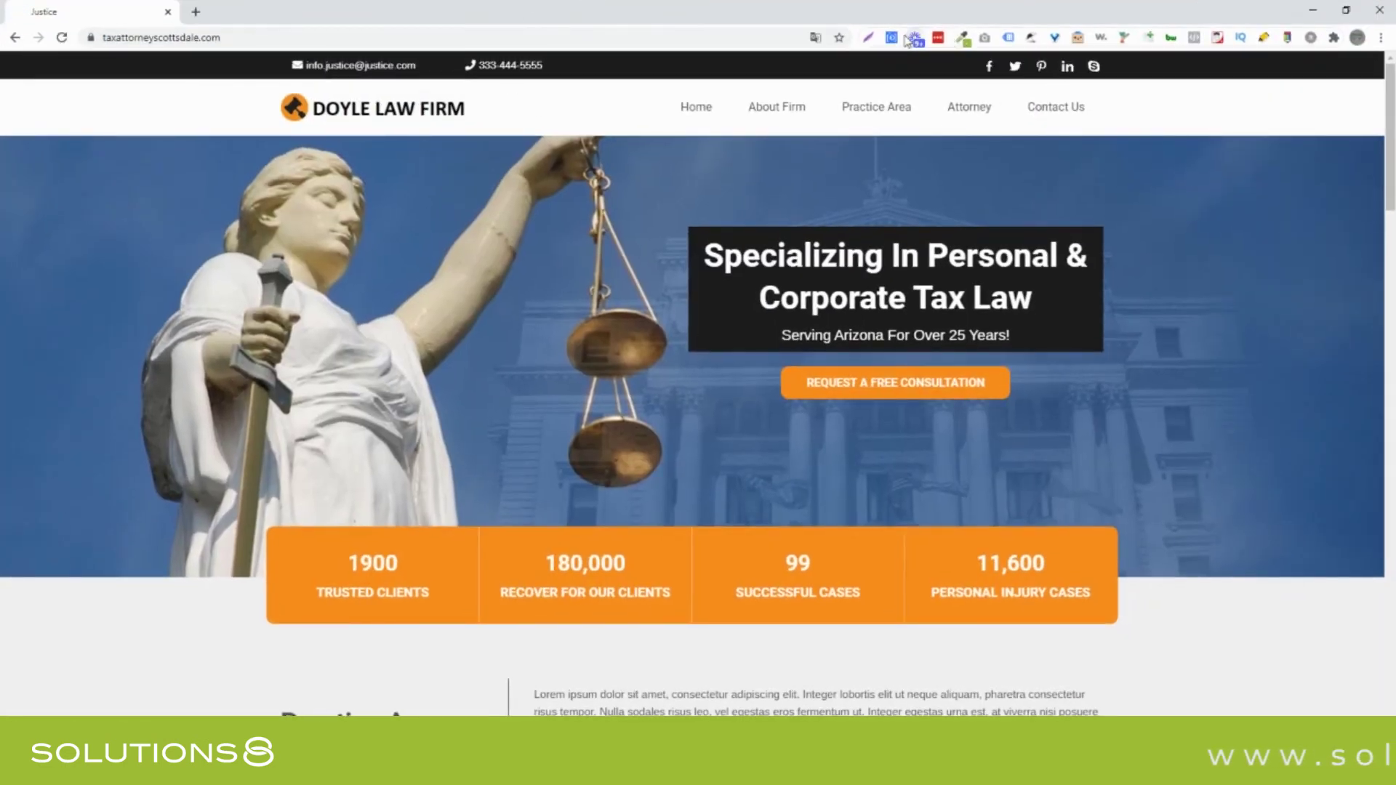
Enable Tag Assistant, reload the site, and inspect the Website Call Metrics tag details
click(1009, 38)
click(726, 194)
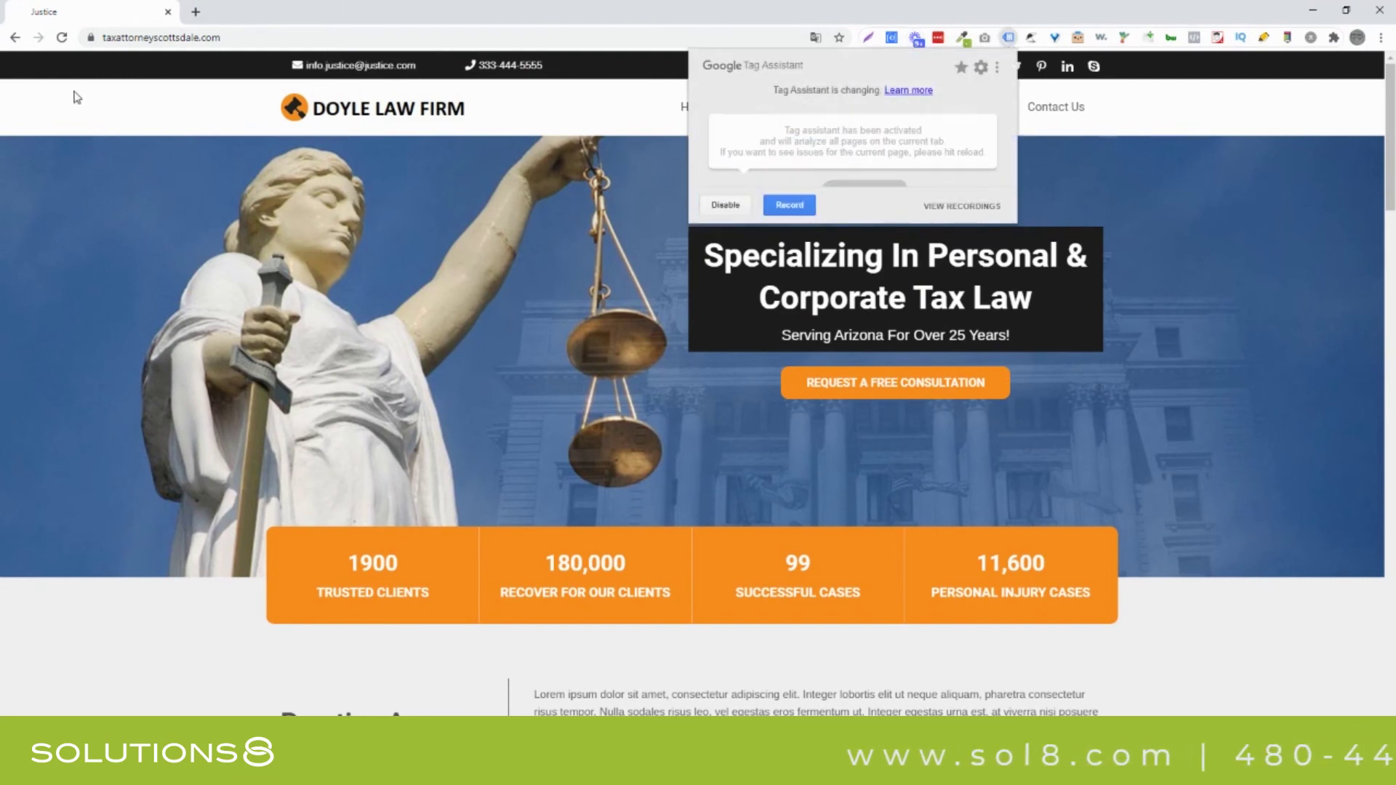
click(61, 38)
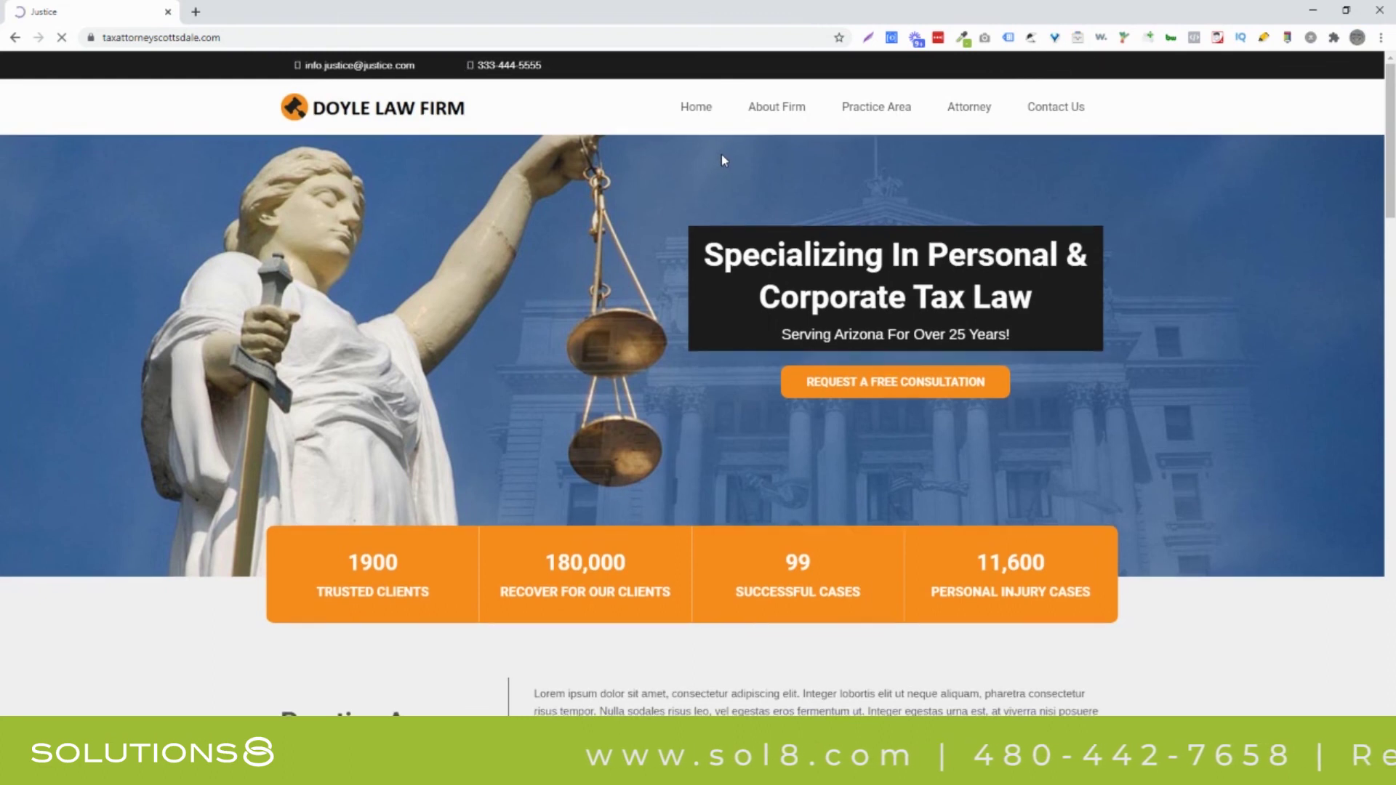
click(1009, 38)
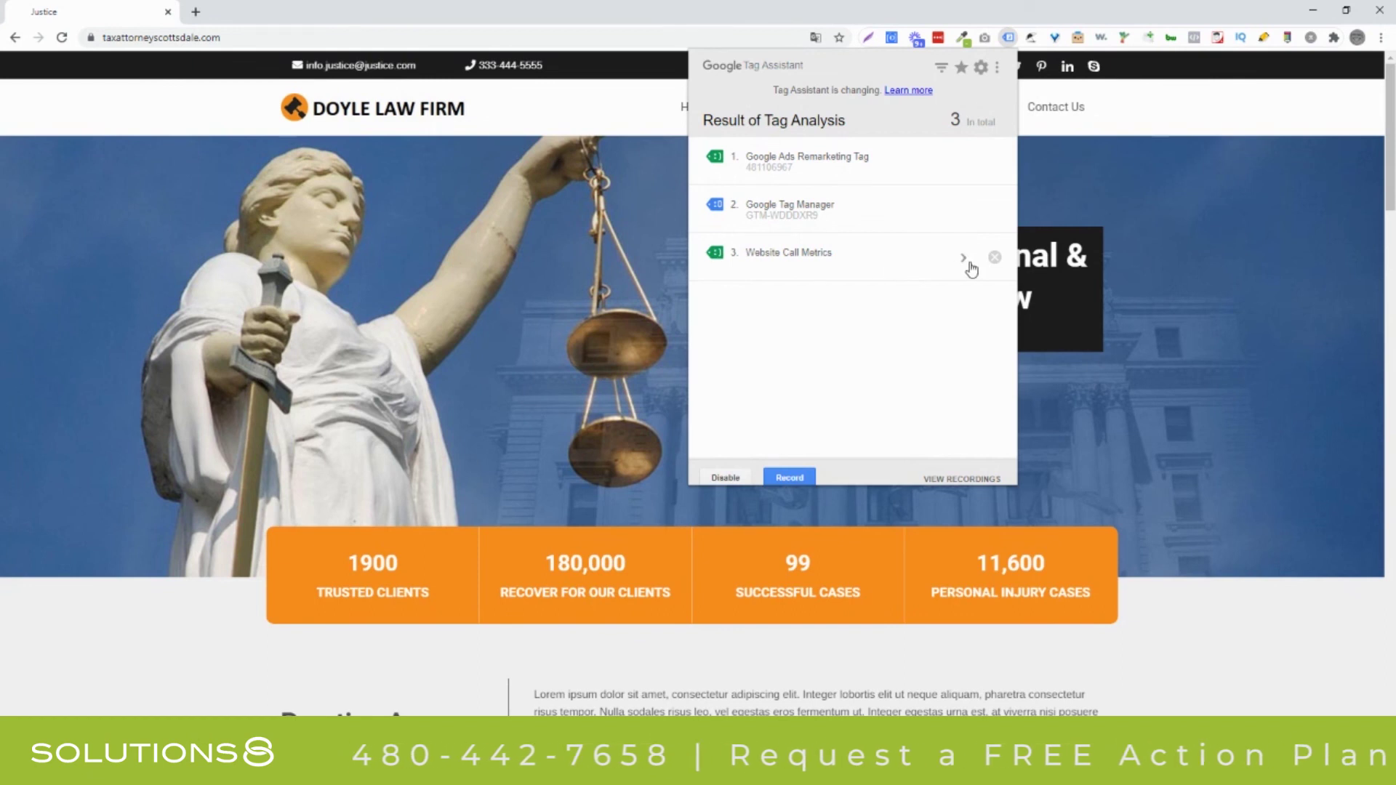
click(972, 269)
click(700, 112)
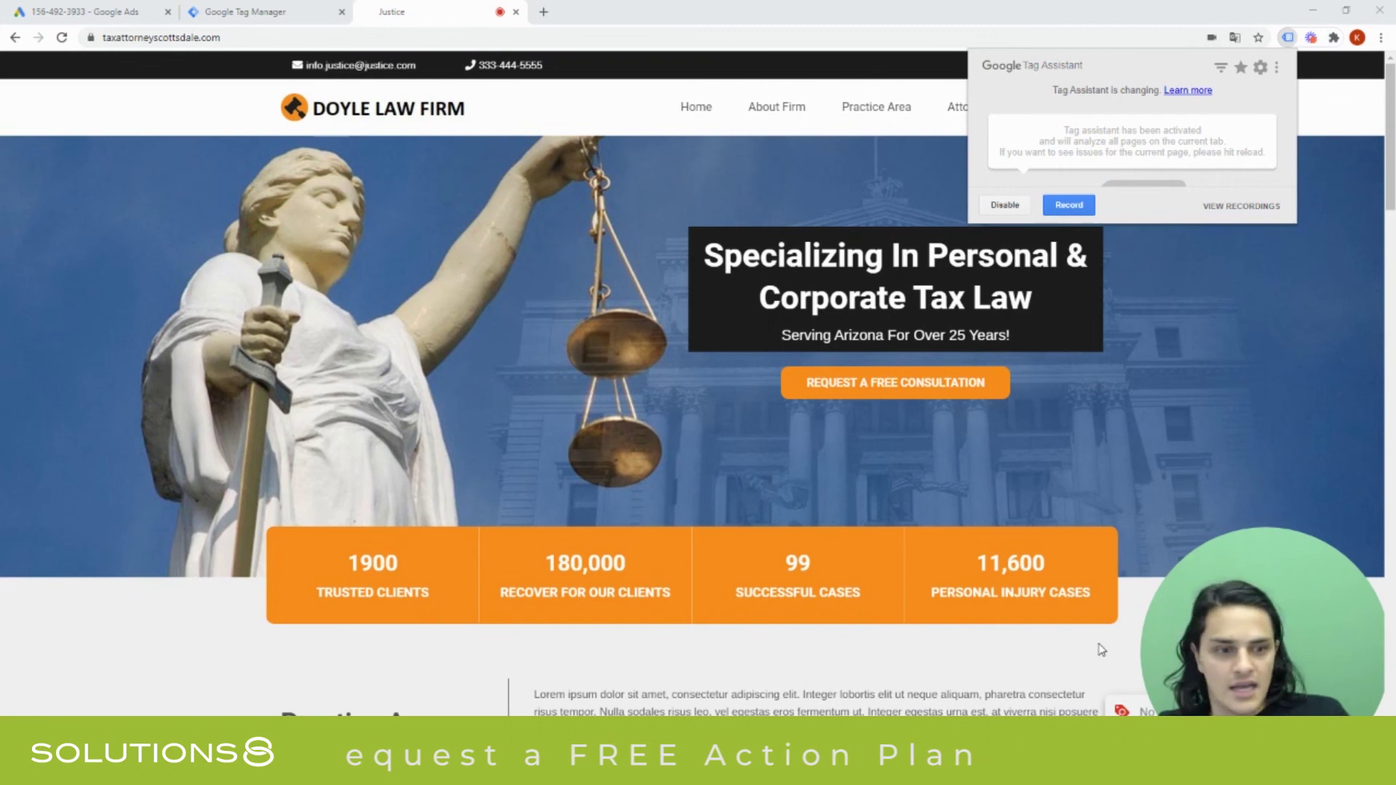
click(1285, 710)
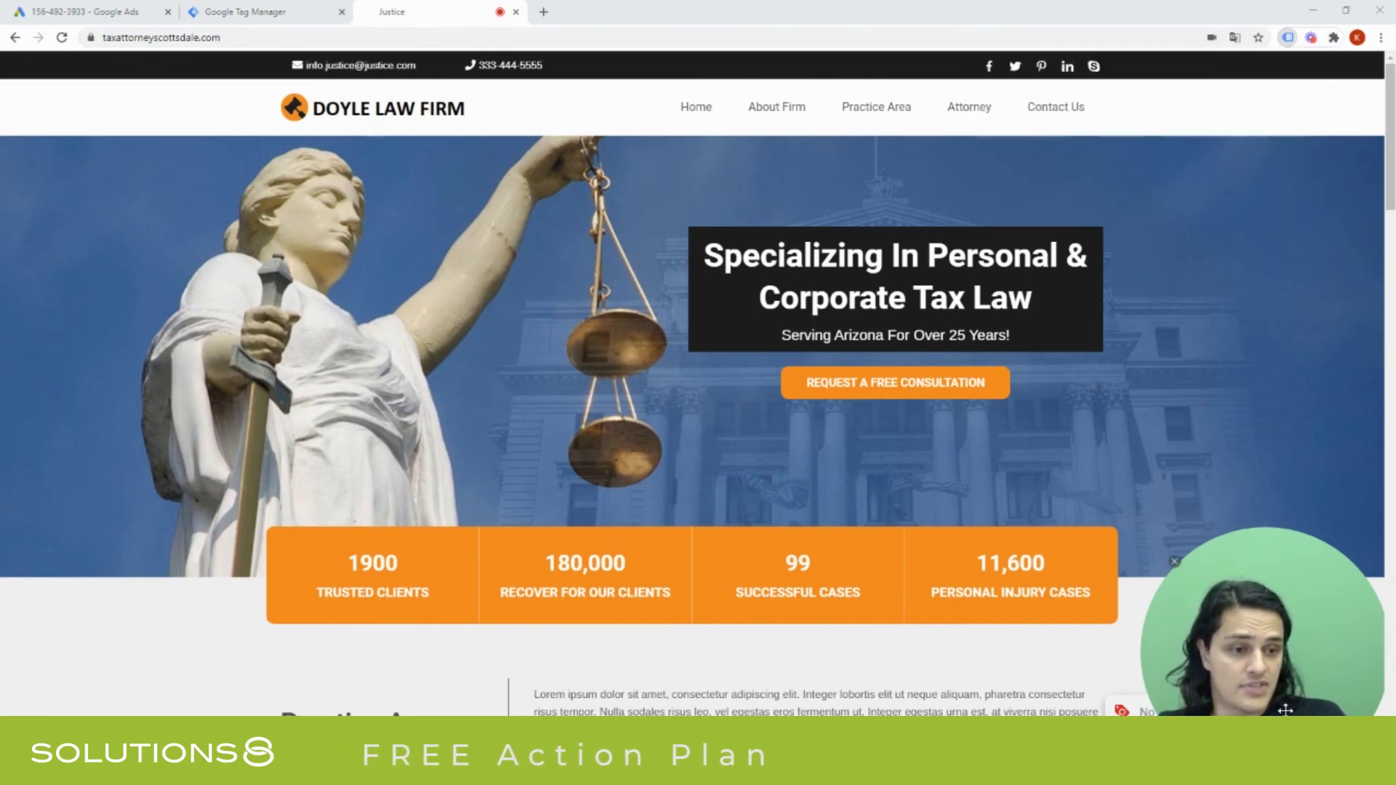
drag(1284, 710, 1120, 647)
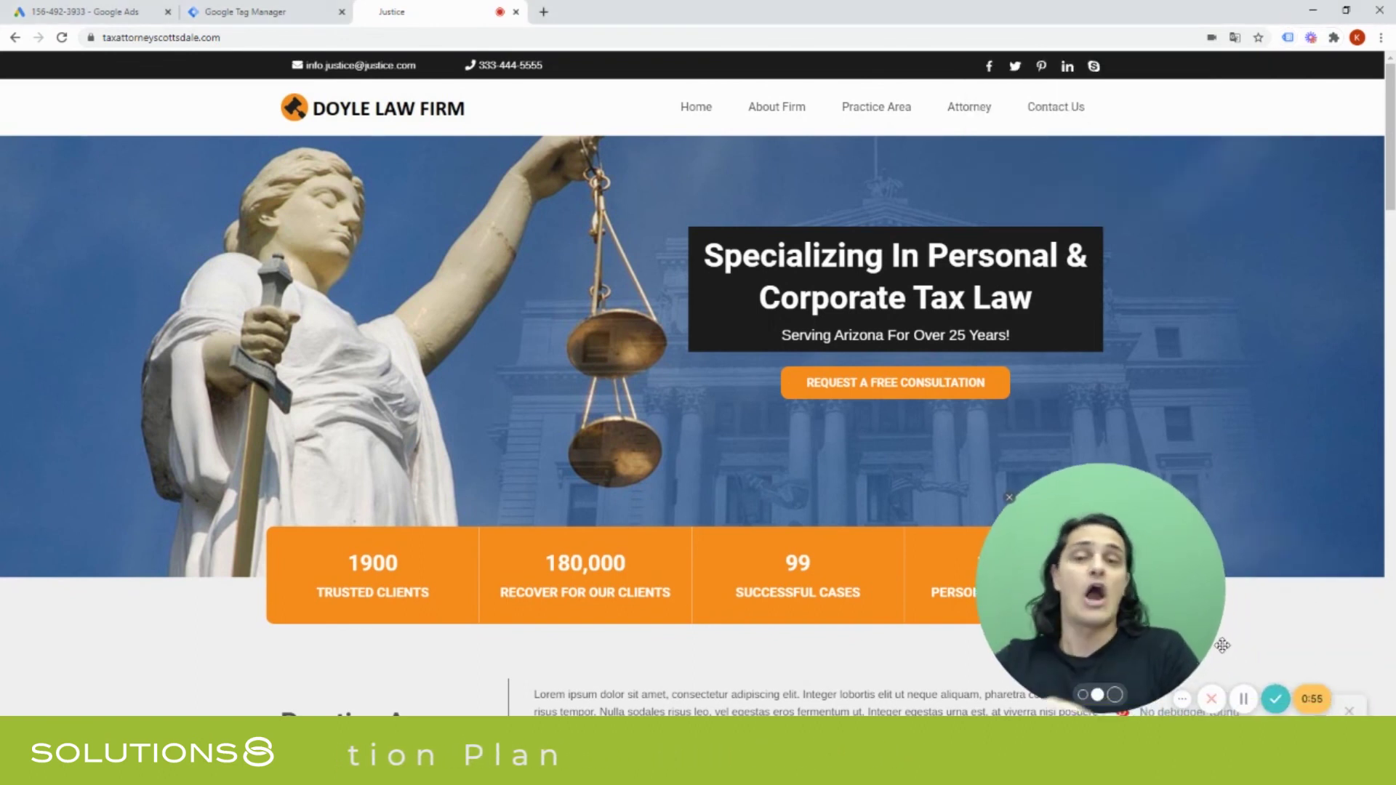